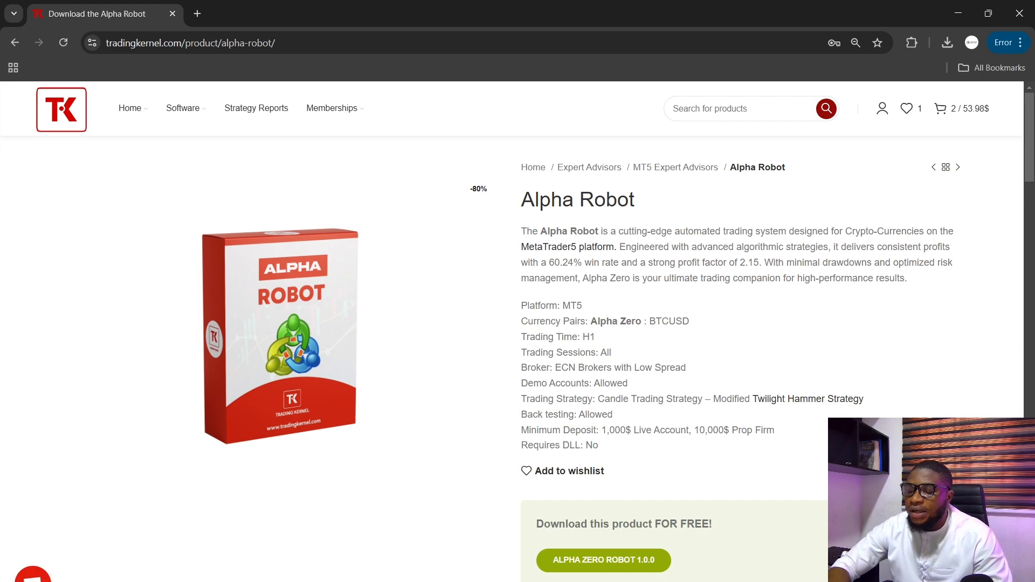
# - Switch to the remote MetaTrader terminal and review the demo account's closed BTCUSD trades in the trade history
pyautogui.click(468, 581)
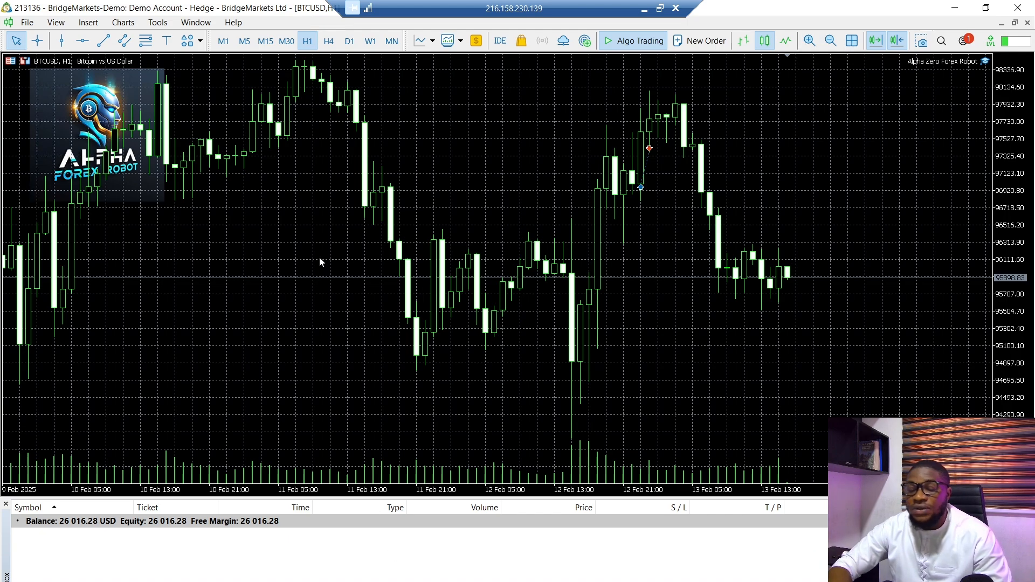
pyautogui.click(92, 581)
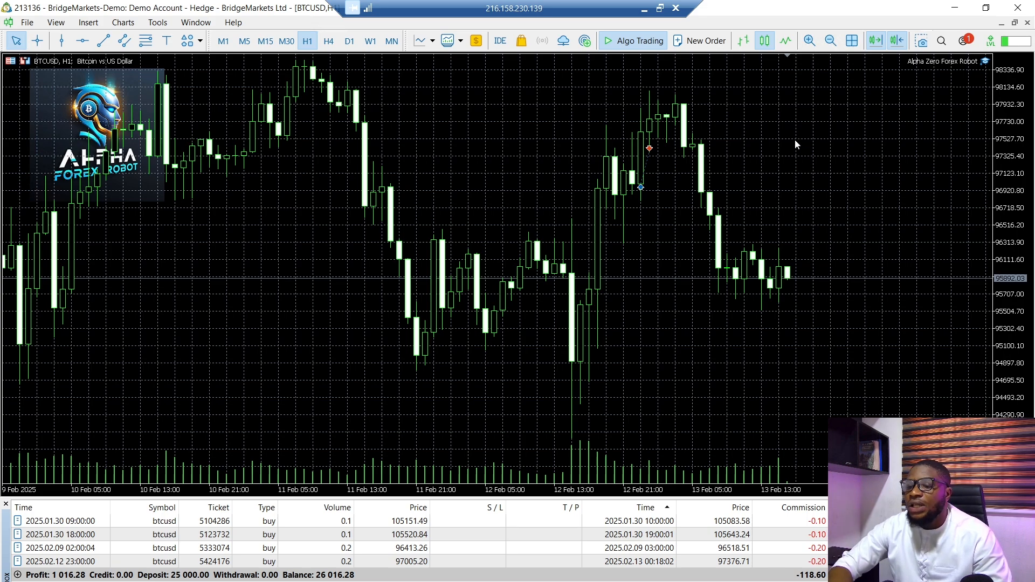
pyautogui.click(644, 8)
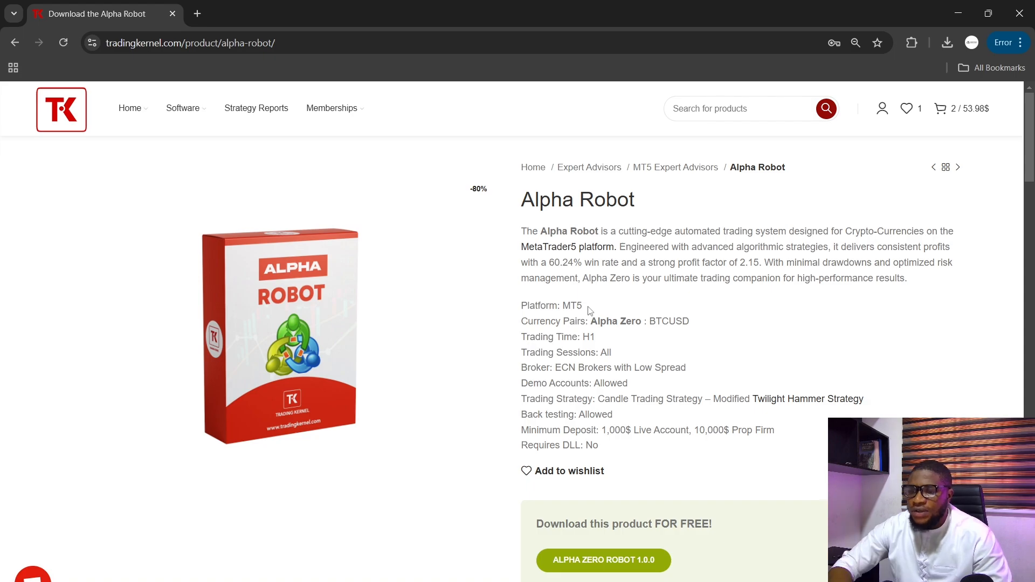
# - Check the MT5 platform requirement on the Alpha Robot product page against the robot running on the remote terminal
pyautogui.moveTo(588, 311); pyautogui.dragTo(562, 306)
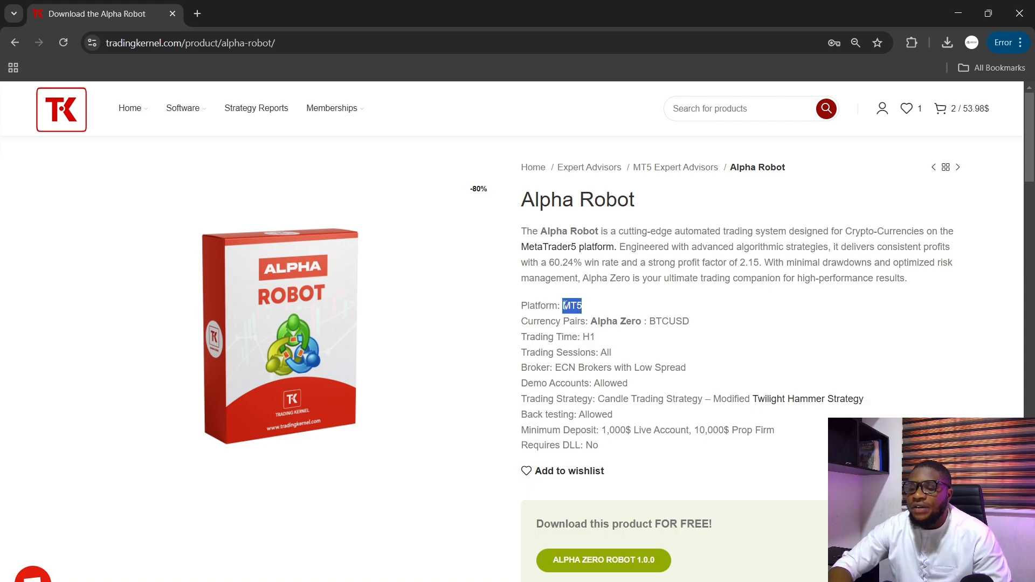
pyautogui.click(631, 316)
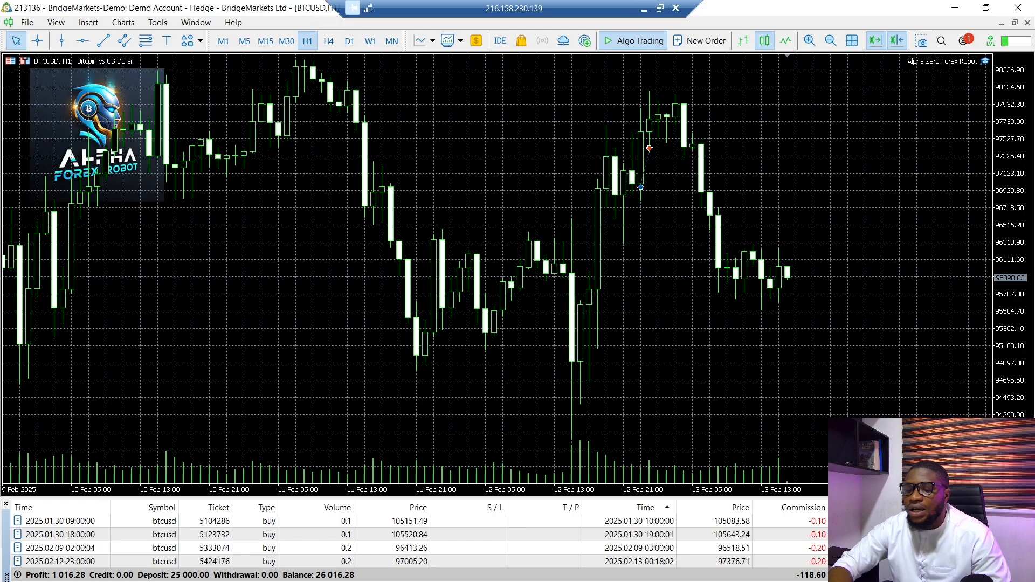
pyautogui.click(647, 8)
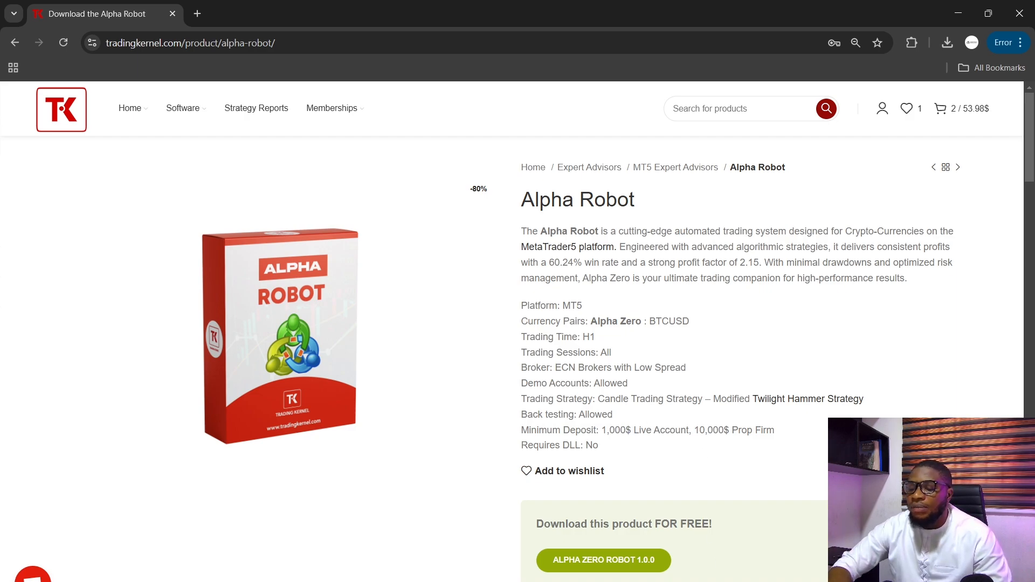
# - Switch to the remote MetaTrader terminal and examine the latest trade's entry and exit markers on the BTCUSD H1 chart
pyautogui.hotkey('alt', 'Tab')
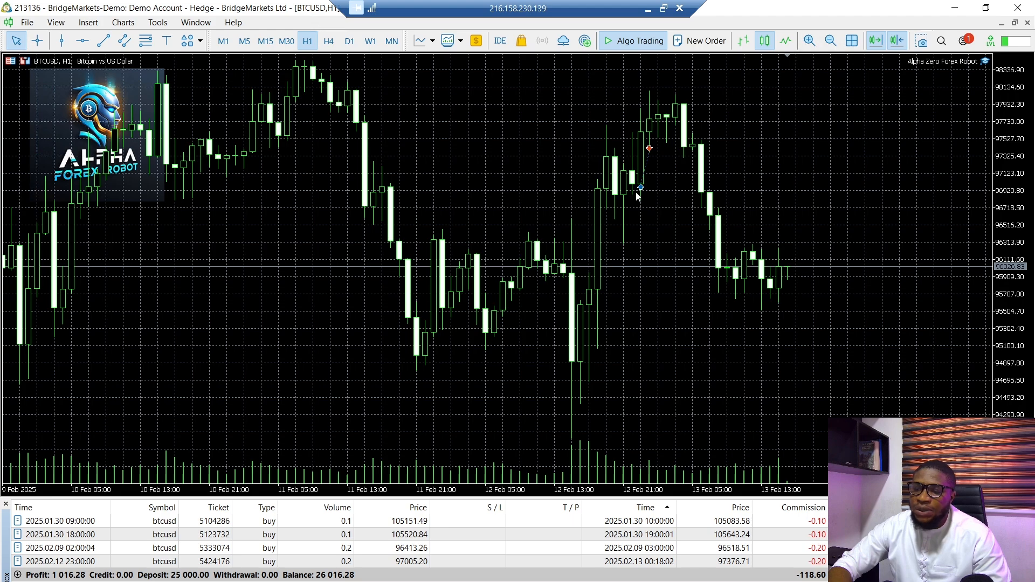
pyautogui.moveTo(644, 138)
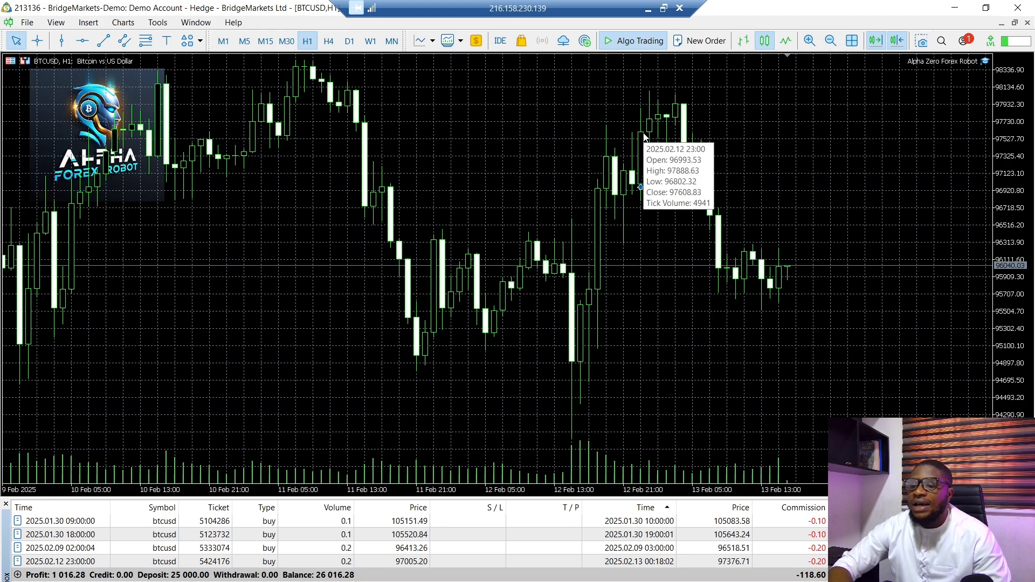
pyautogui.click(648, 9)
pyautogui.scroll(-1, 827, 260)
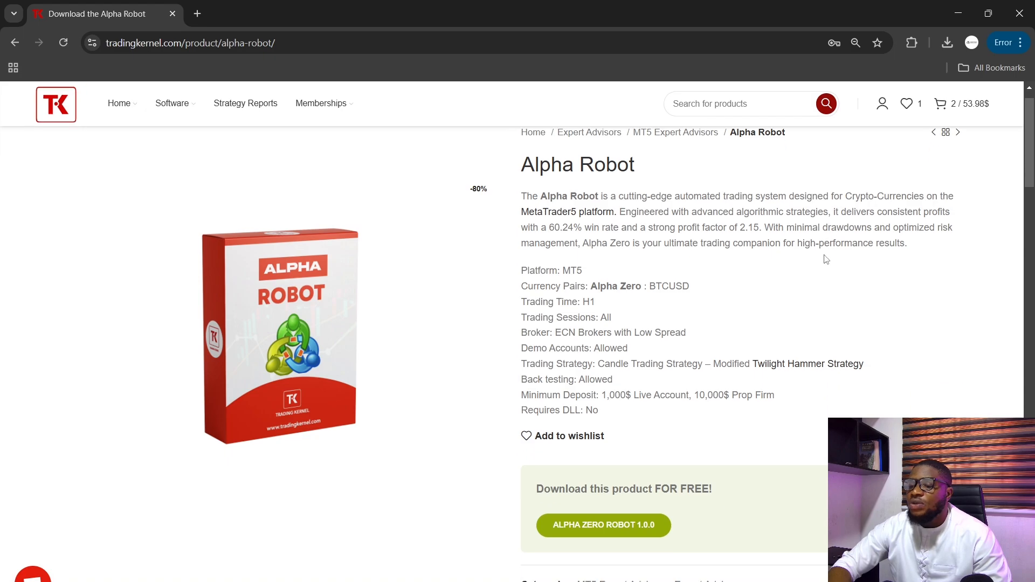
pyautogui.rightClick(826, 260)
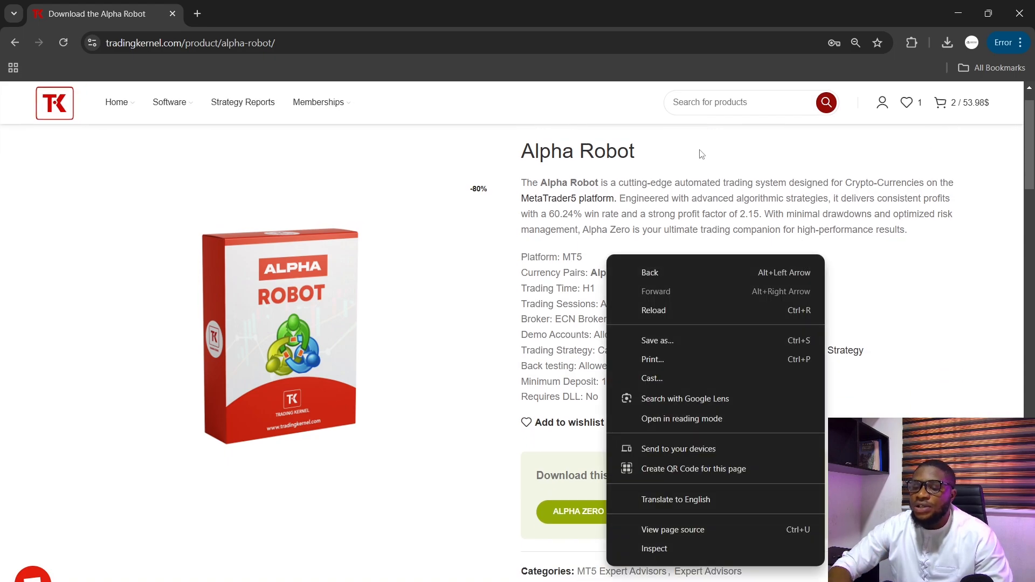
pyautogui.click(687, 157)
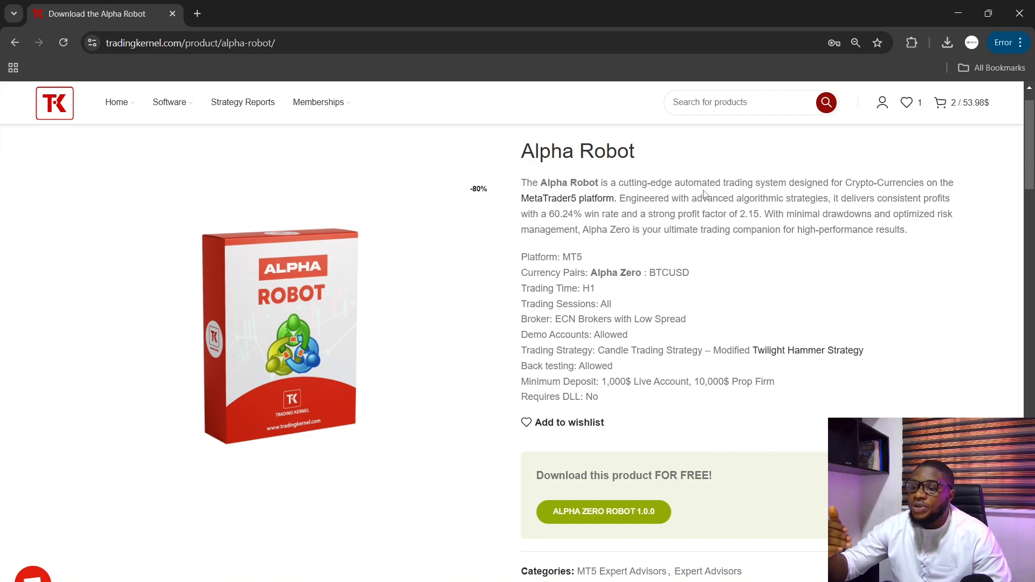
pyautogui.scroll(1, 749, 280)
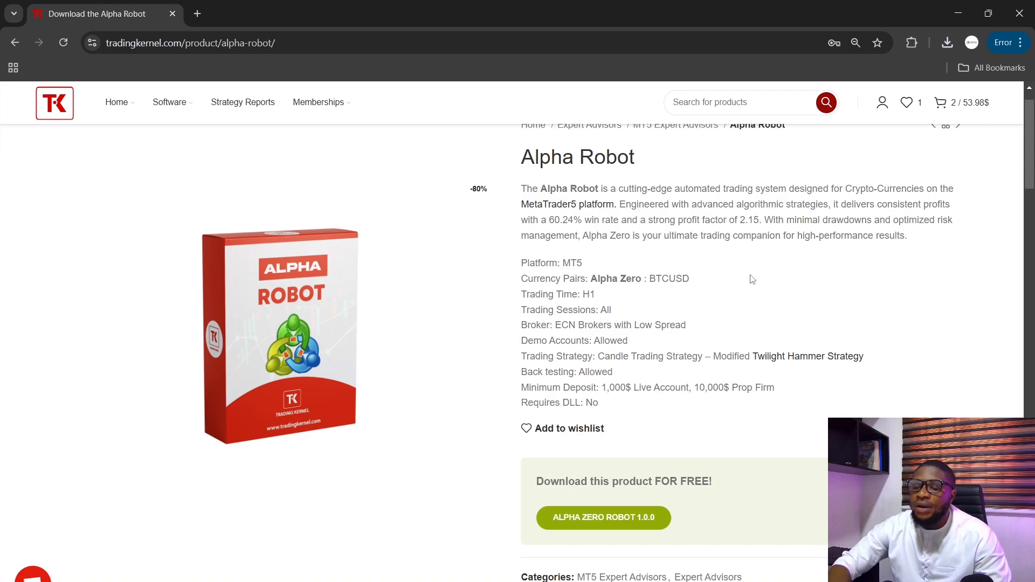
# - Switch to File Explorer and copy the Alpha Zero Forex Robot program file from Experts > Advisors inside the Alpha Robot 1.0.0 folder
pyautogui.hotkey('alt', 'Tab')
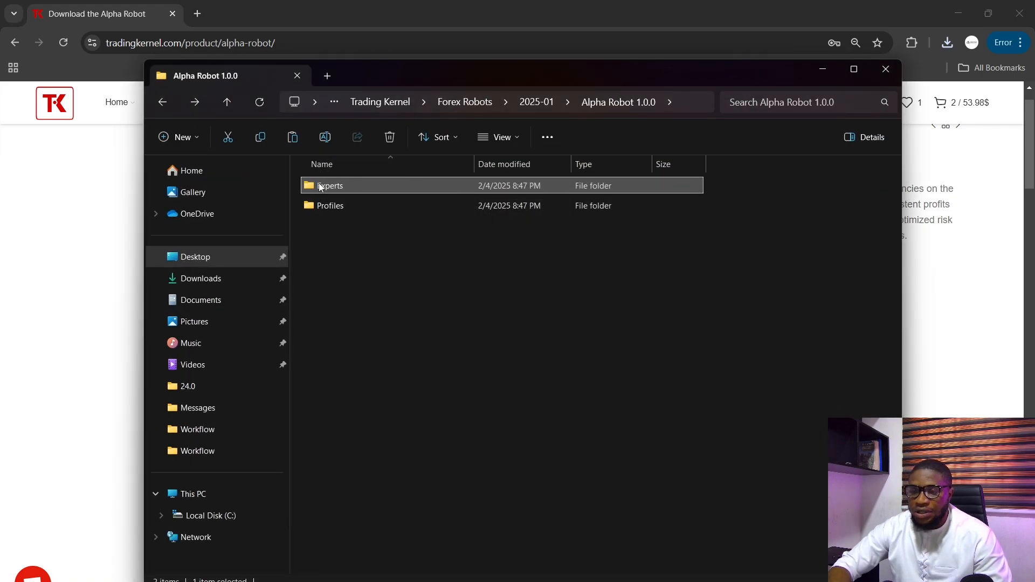
pyautogui.doubleClick(361, 186)
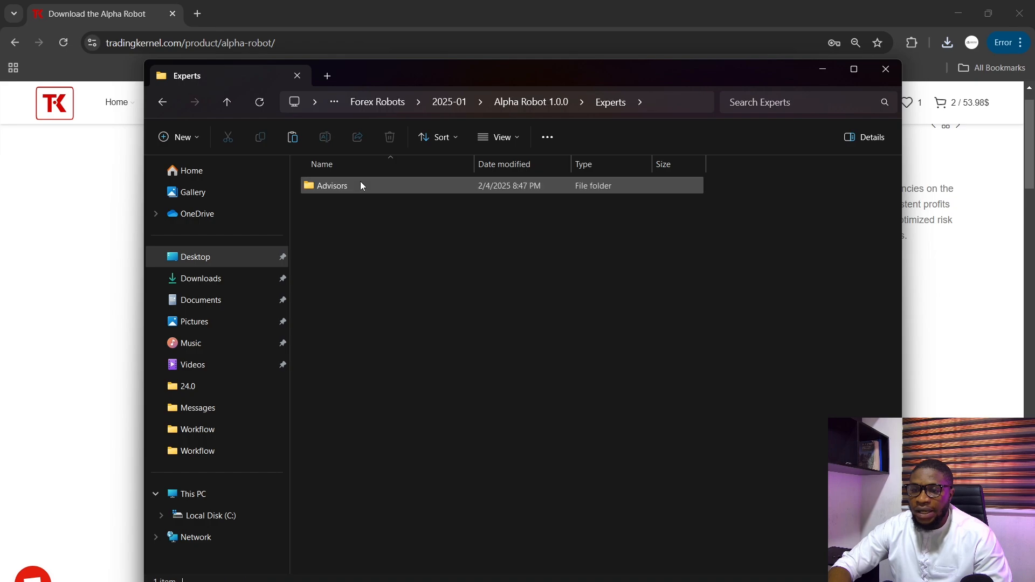
pyautogui.doubleClick(366, 186)
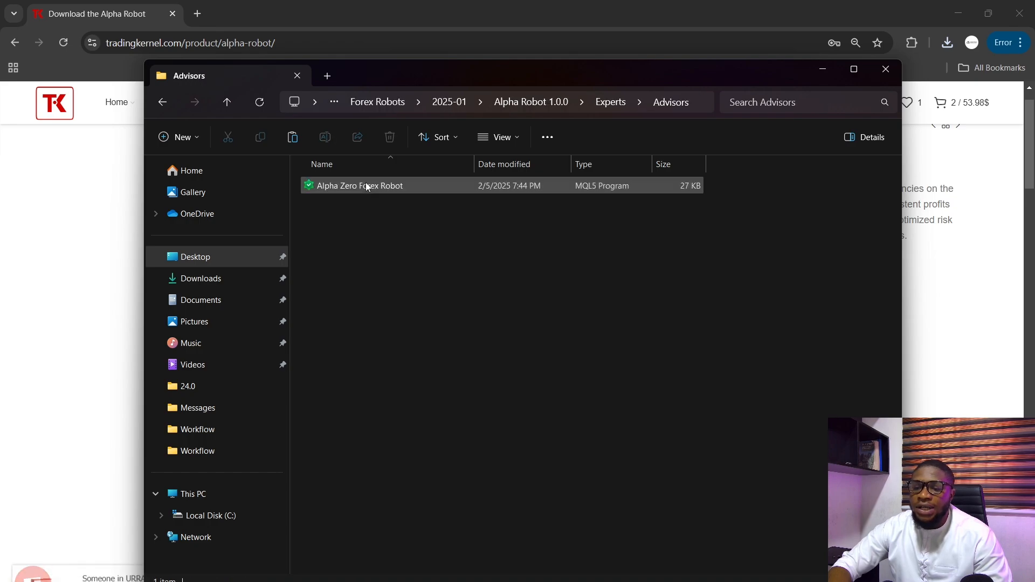
pyautogui.click(380, 187)
pyautogui.rightClick(380, 186)
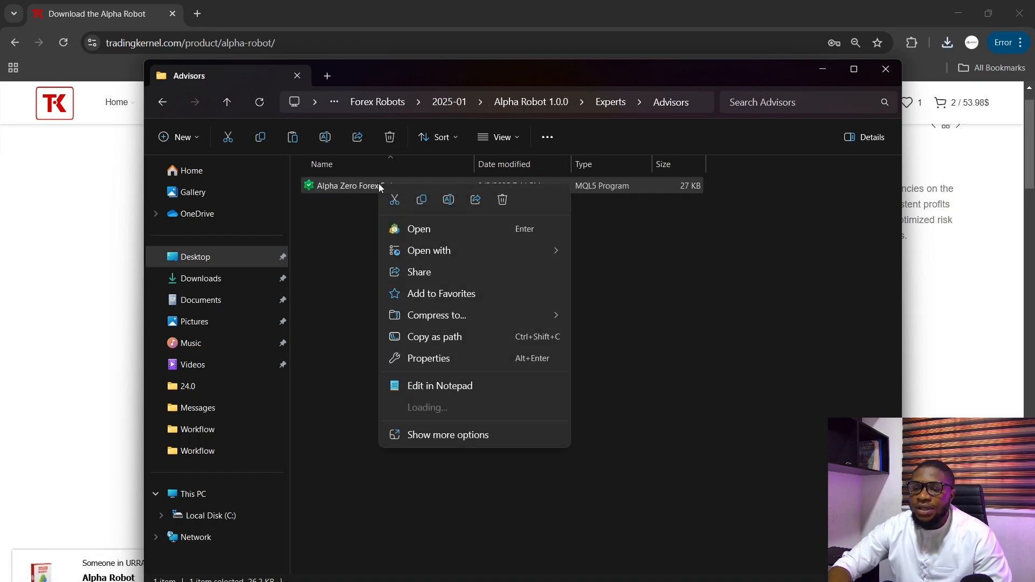
pyautogui.click(419, 205)
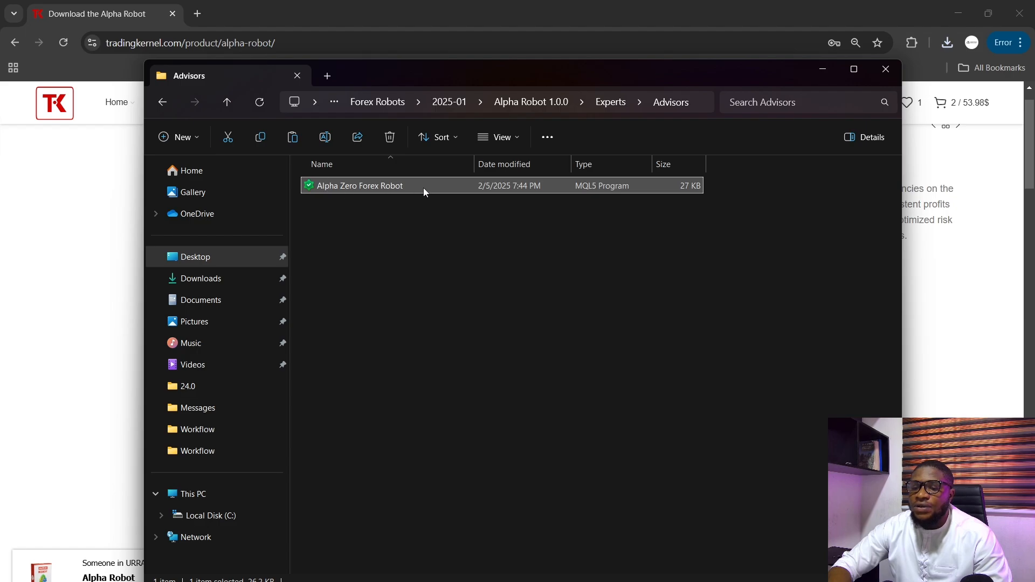
# - Switch to the local MetaTrader 5 terminal and open its data folder
pyautogui.click(356, 581)
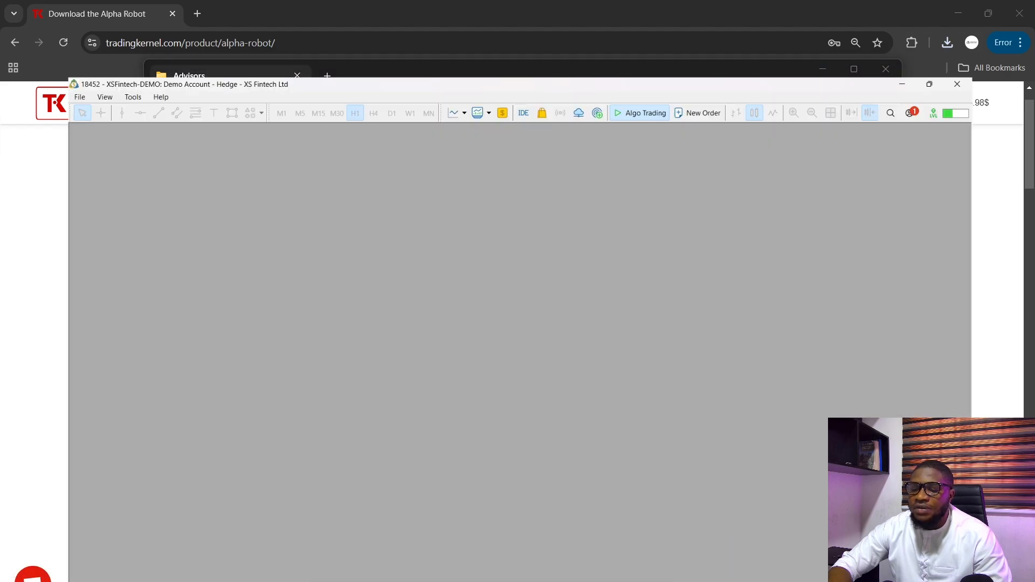
pyautogui.click(13, 22)
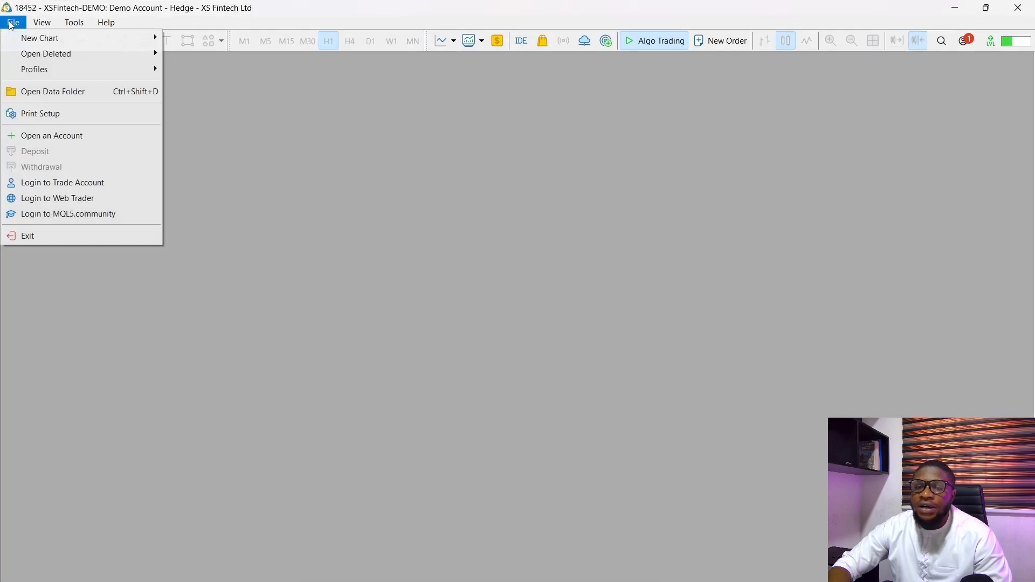
pyautogui.click(77, 92)
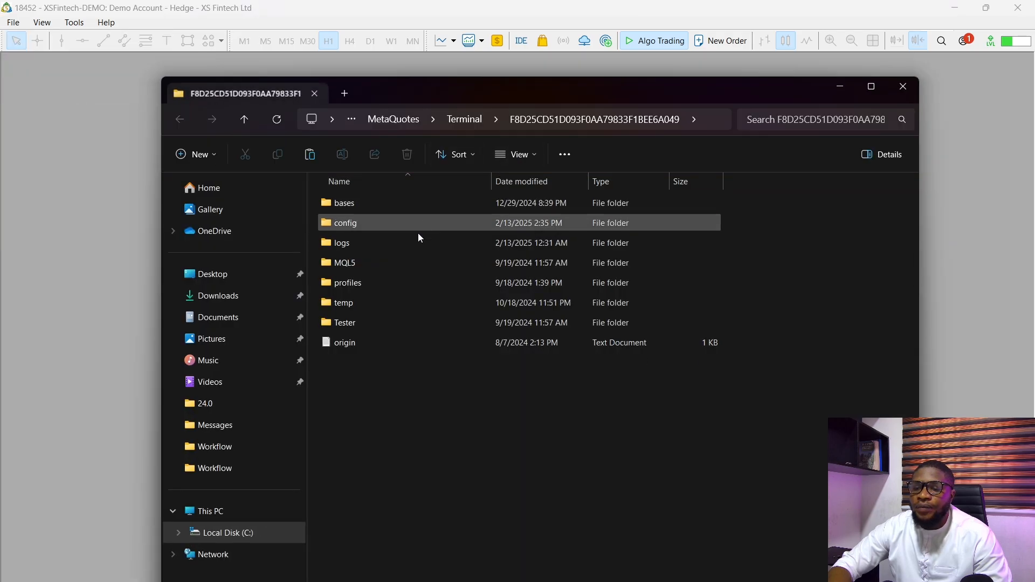
# - Paste the copied robot file into the MQL5 > Experts > Advisors folder
pyautogui.click(408, 262)
pyautogui.doubleClick(408, 262)
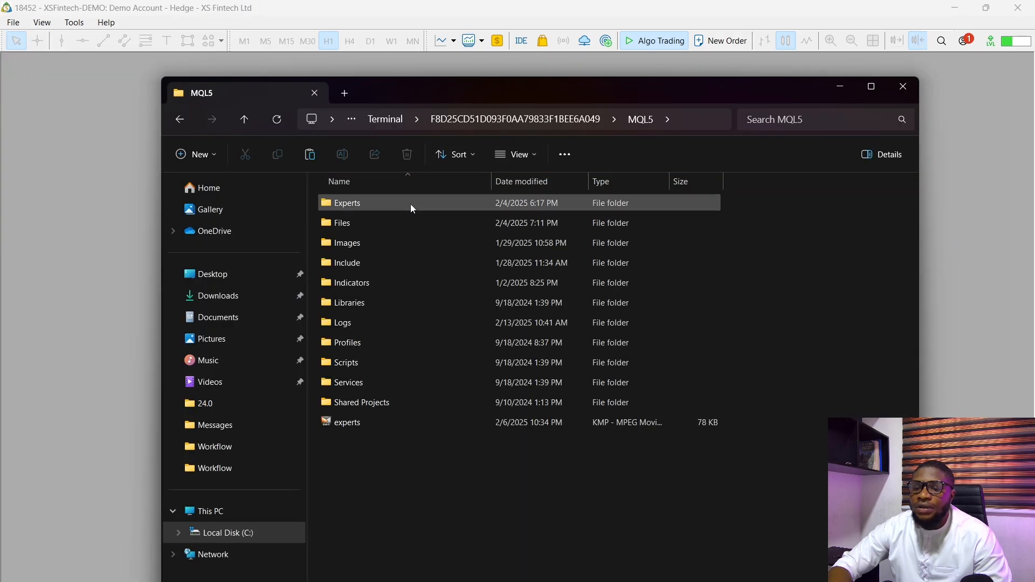
pyautogui.doubleClick(409, 204)
pyautogui.doubleClick(404, 204)
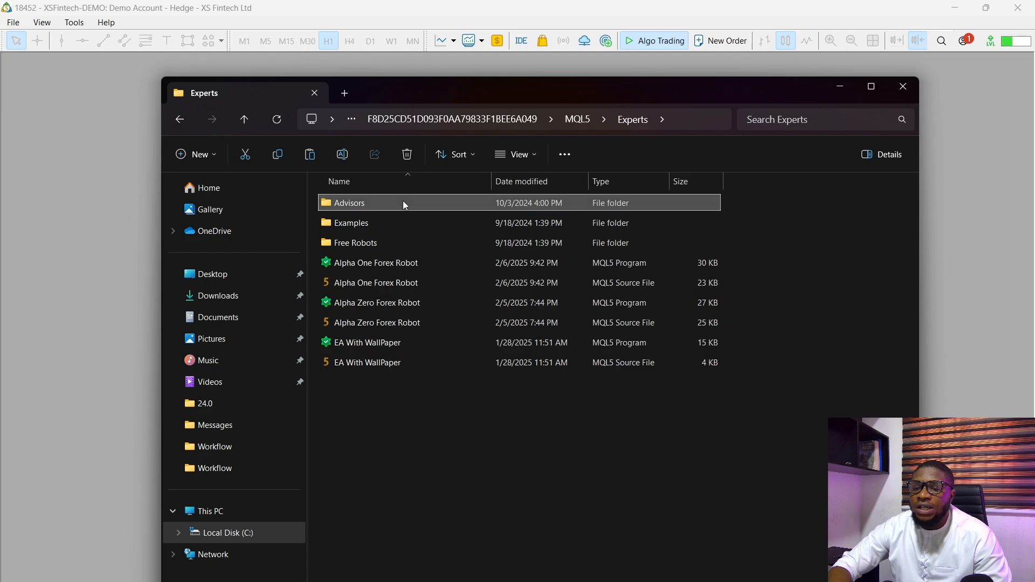
pyautogui.rightClick(406, 458)
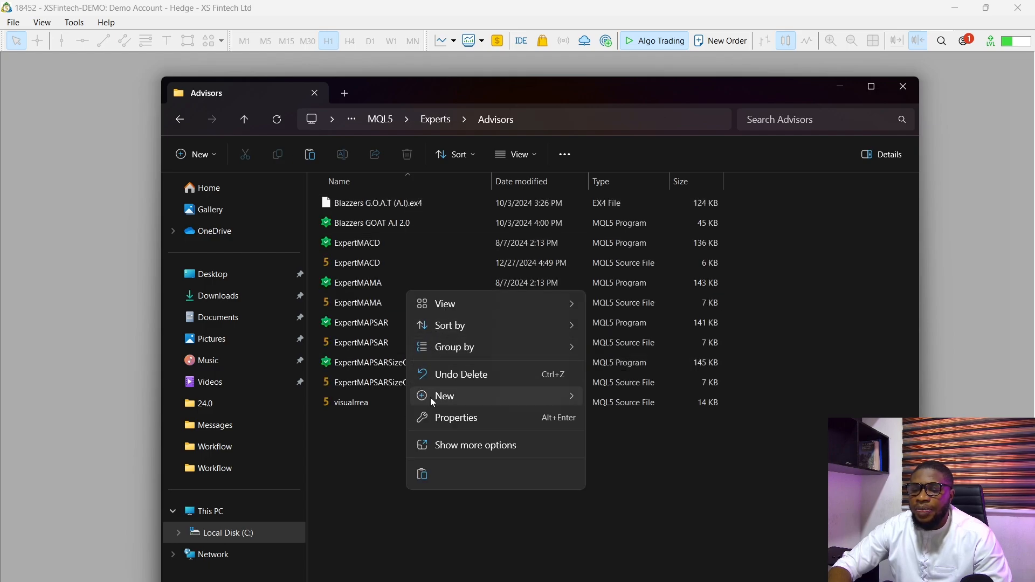
pyautogui.click(423, 475)
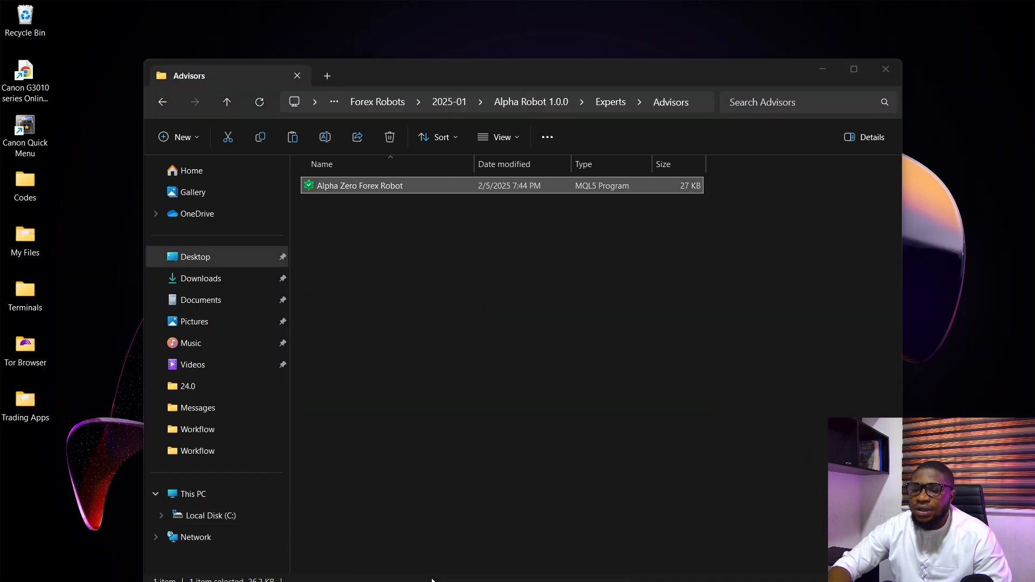
# - Copy the Alpha Zero Forex Robot SET file from Profiles > Tester inside the Alpha Robot 1.0.0 folder
pyautogui.click(427, 531)
pyautogui.click(612, 113)
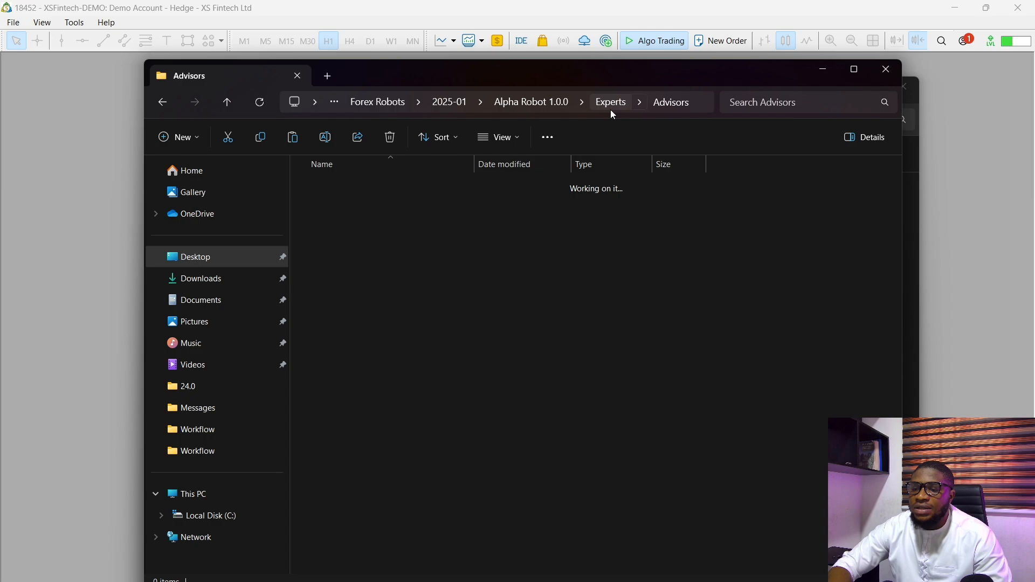
pyautogui.click(564, 107)
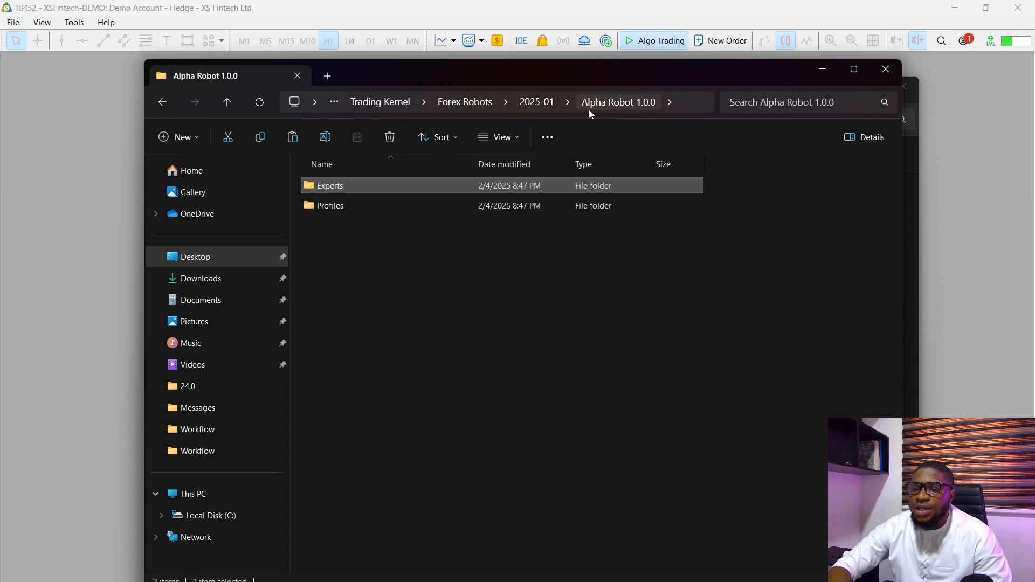
pyautogui.doubleClick(424, 204)
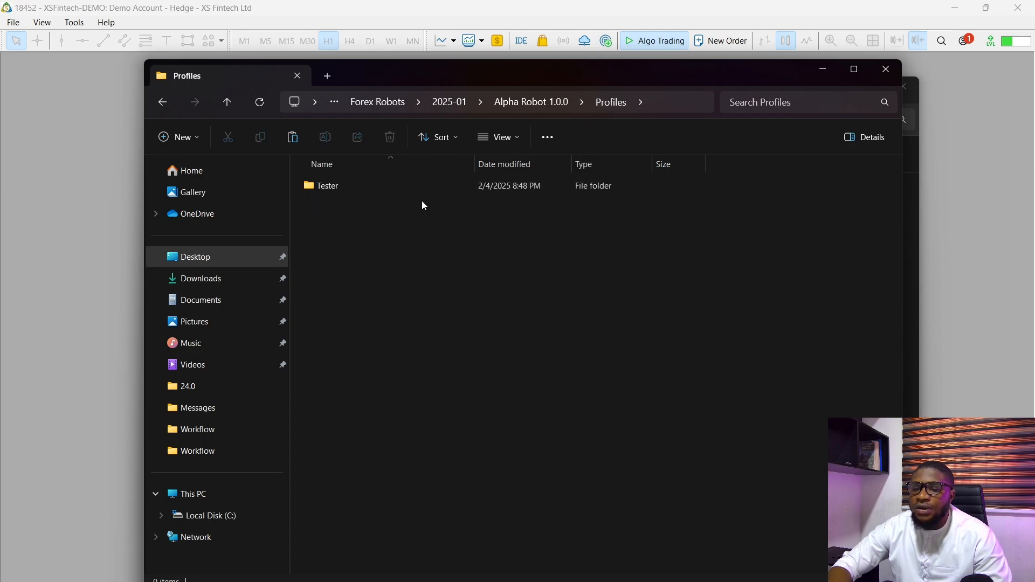
pyautogui.doubleClick(425, 190)
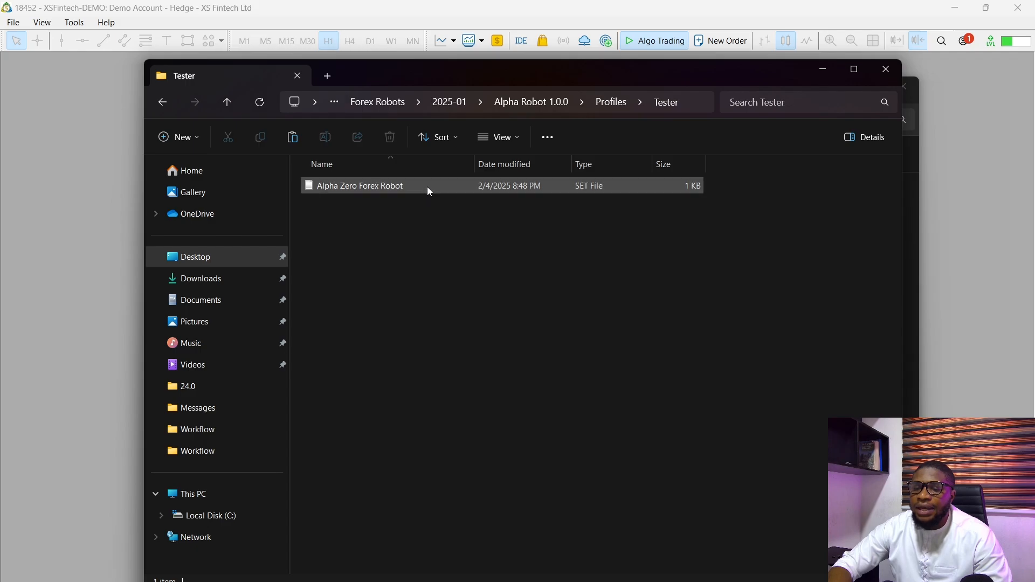
pyautogui.click(430, 189)
pyautogui.rightClick(429, 190)
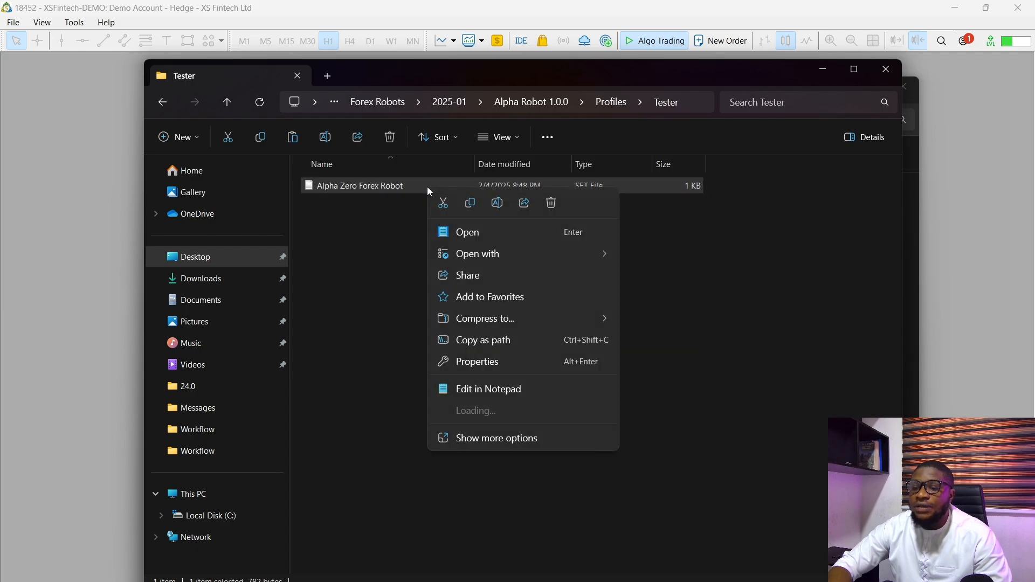
pyautogui.click(475, 206)
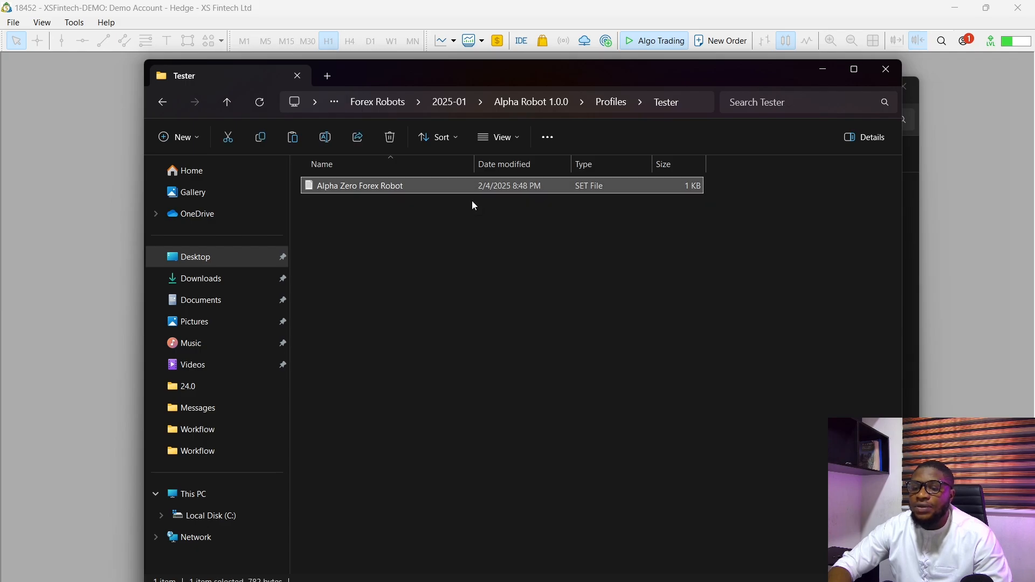
# - Paste the copied SET file into the terminal's MQL5 > Profiles > Tester folder, replacing the existing file, and close the folder window
pyautogui.click(813, 72)
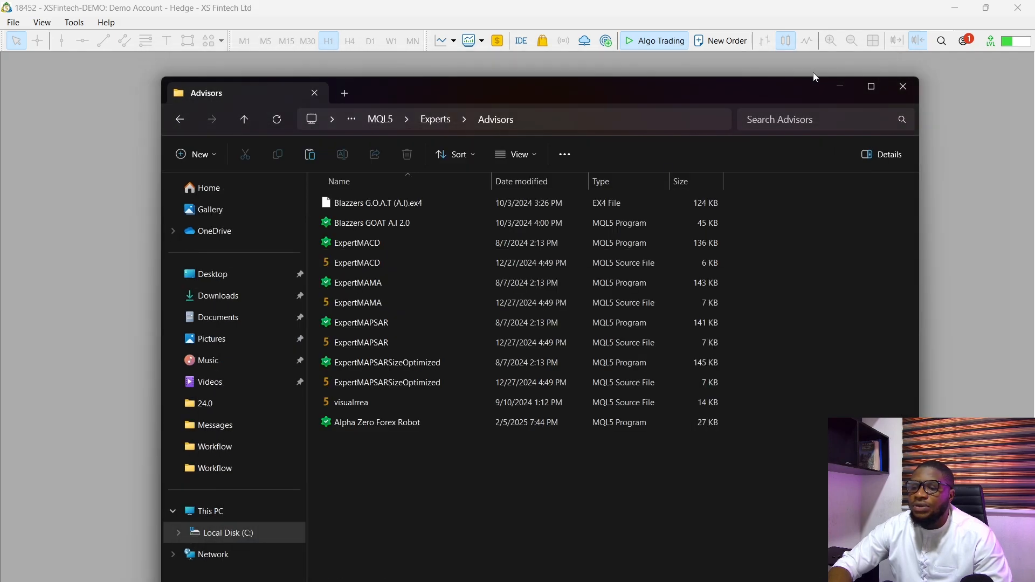
pyautogui.click(443, 119)
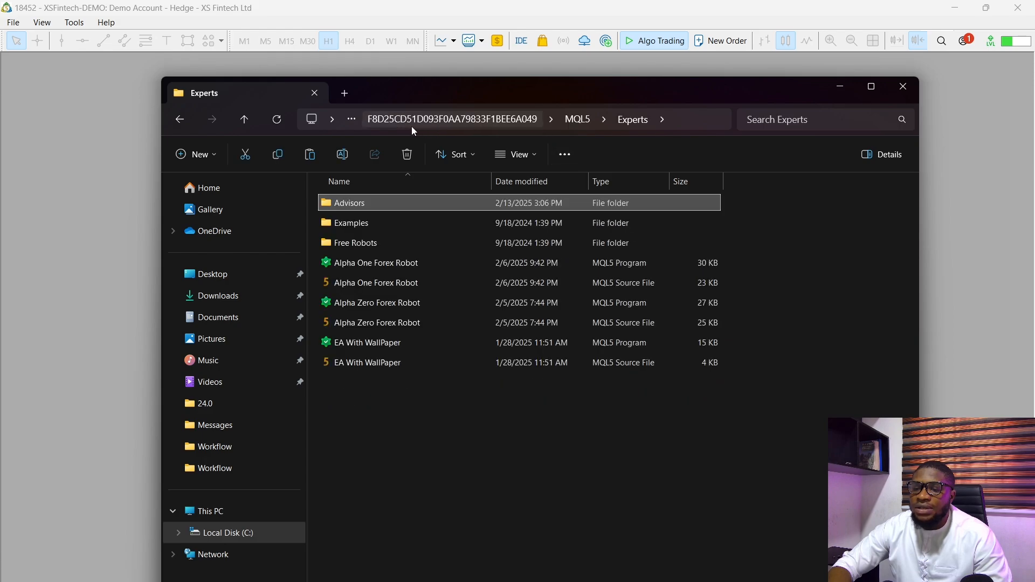
pyautogui.click(576, 120)
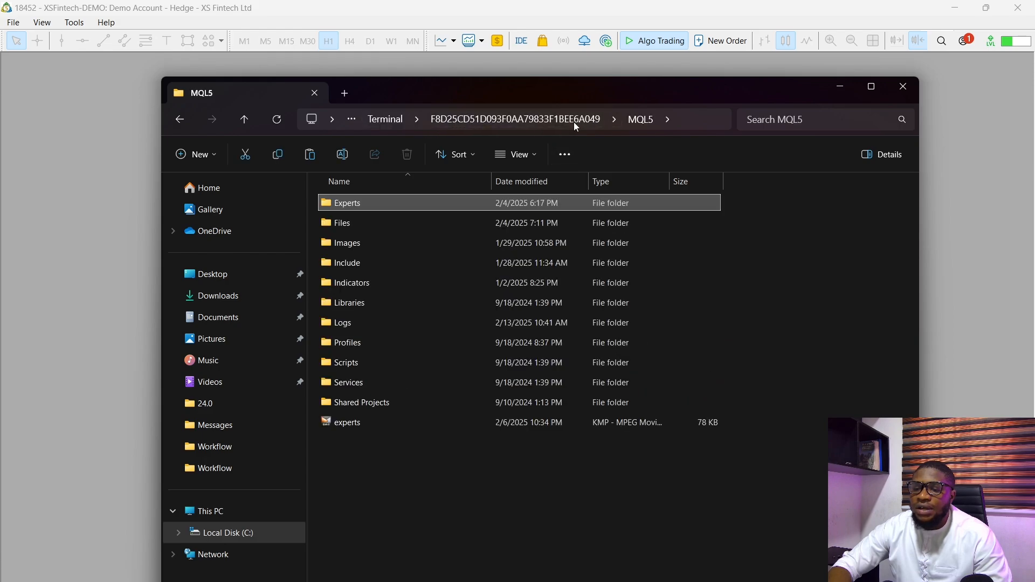
pyautogui.doubleClick(414, 341)
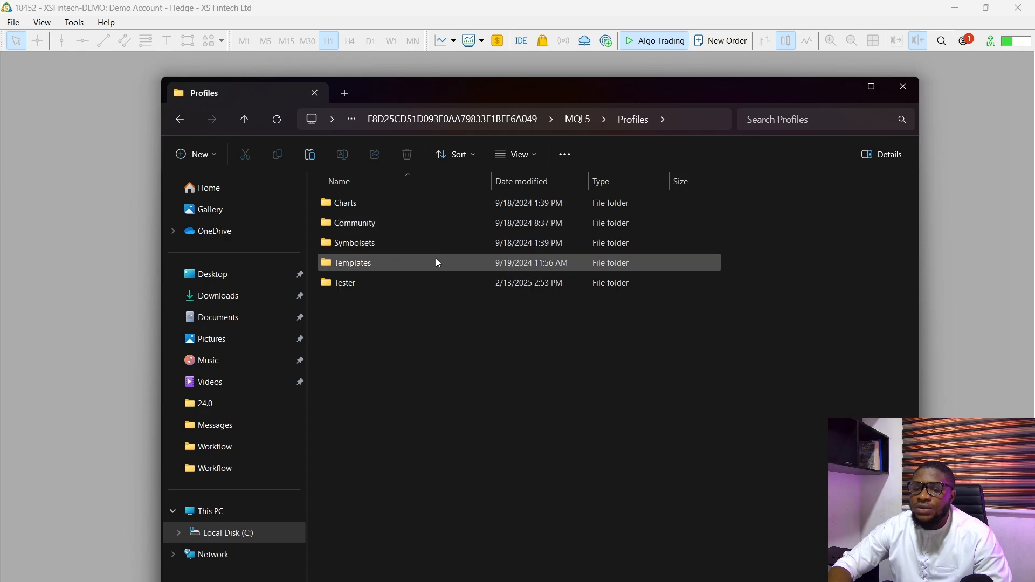
pyautogui.doubleClick(432, 277)
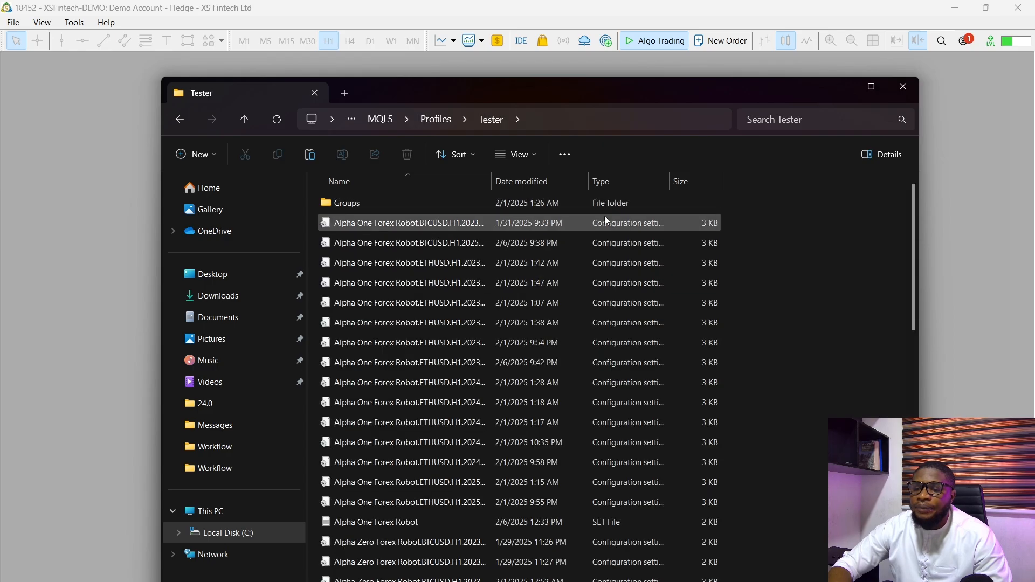
pyautogui.rightClick(749, 258)
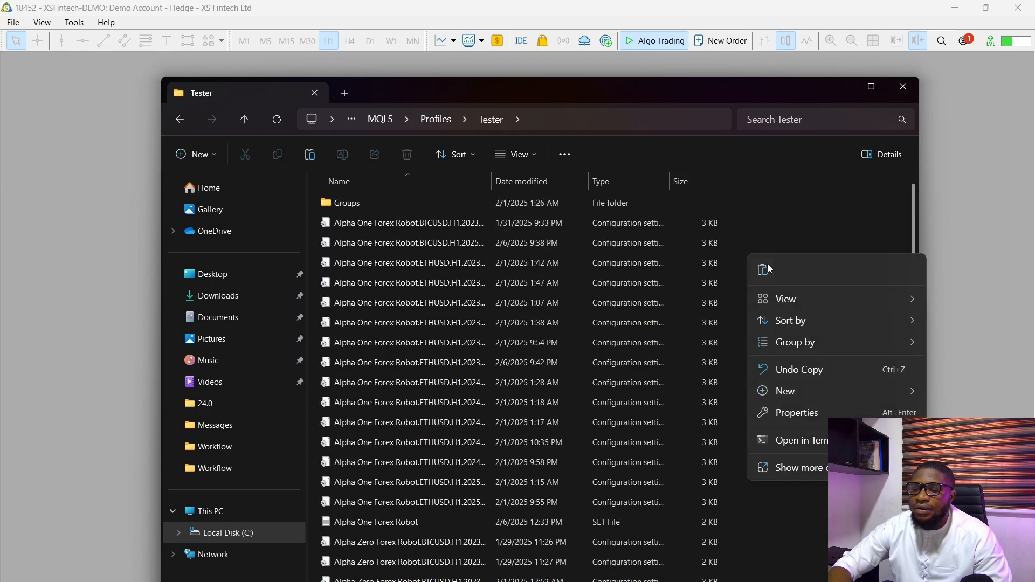
pyautogui.click(764, 267)
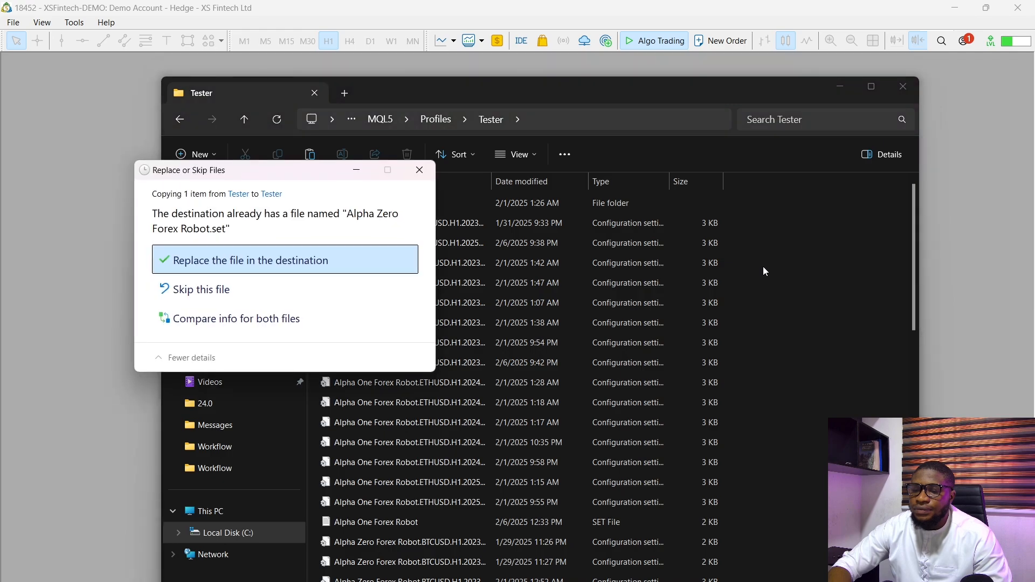
pyautogui.click(341, 267)
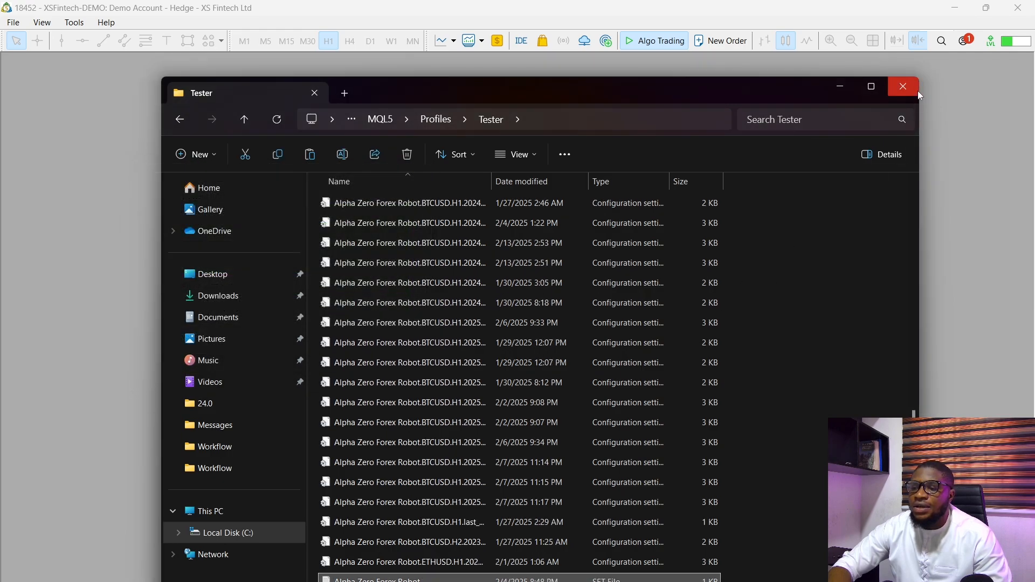
pyautogui.click(916, 91)
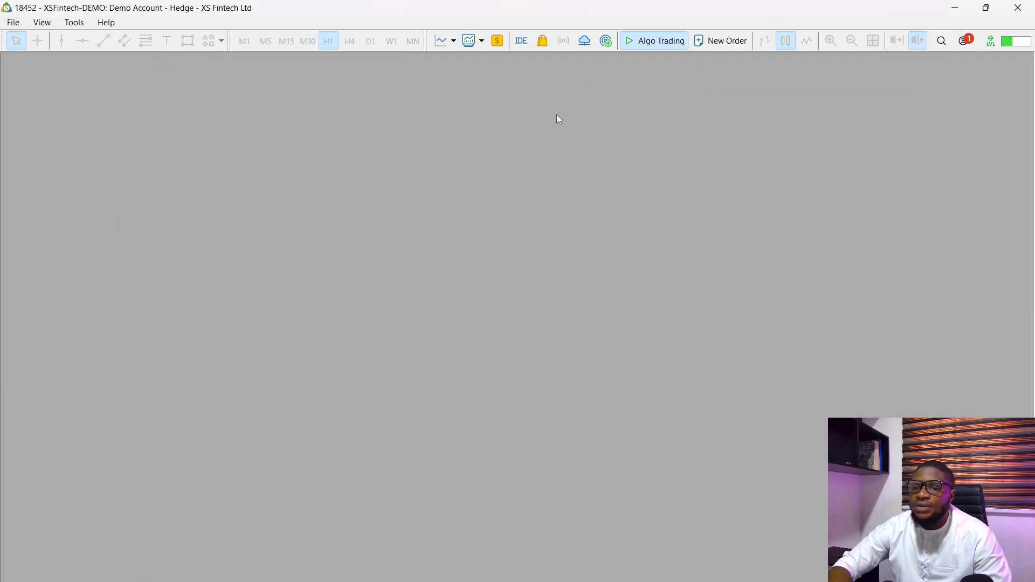
# - Open a BTCUSD chart from the Market Watch symbol list, maximize it, and hide Market Watch
pyautogui.click(42, 23)
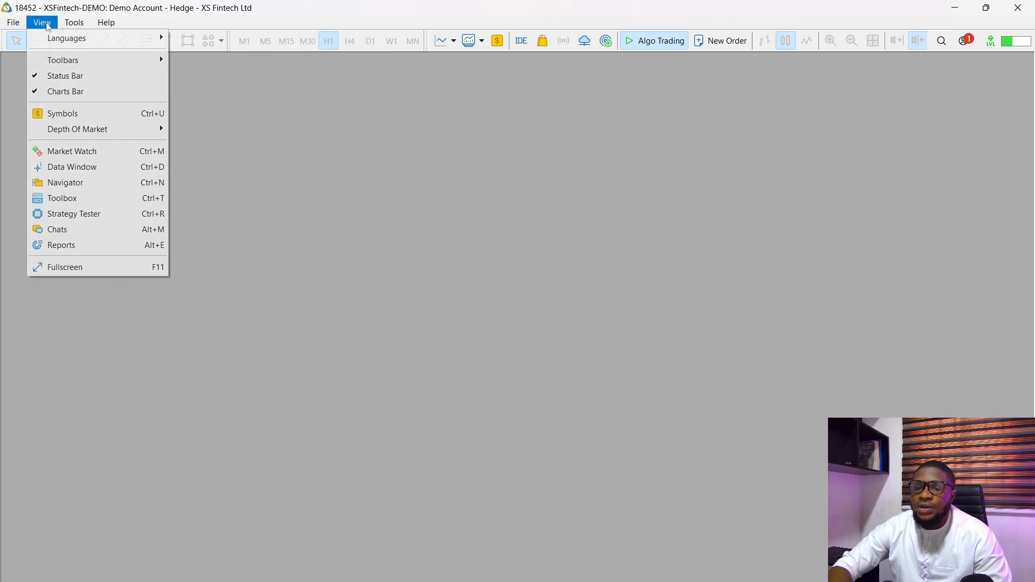
pyautogui.click(72, 150)
pyautogui.scroll(-13, 129, 229)
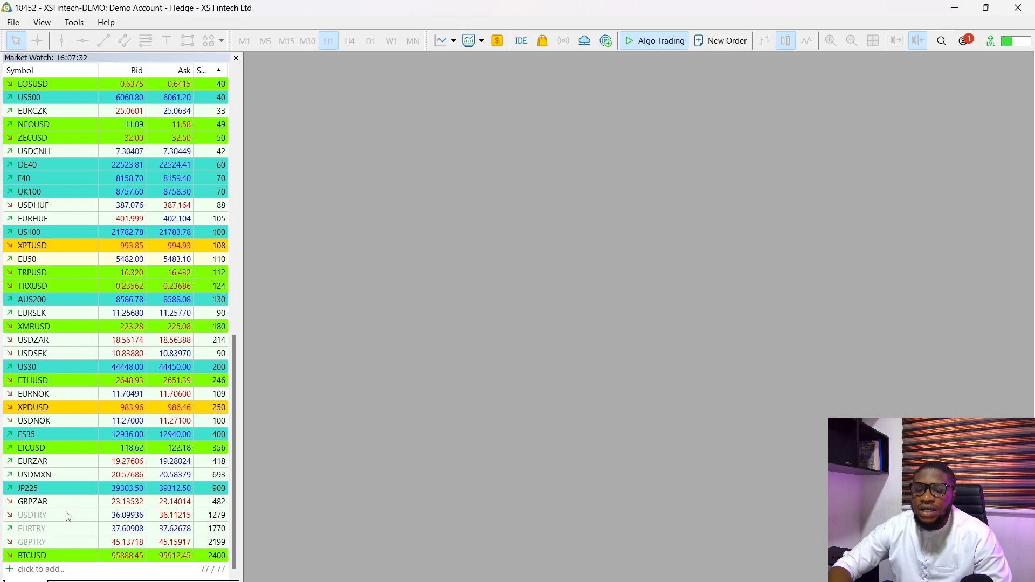
pyautogui.moveTo(32, 555); pyautogui.dragTo(534, 329)
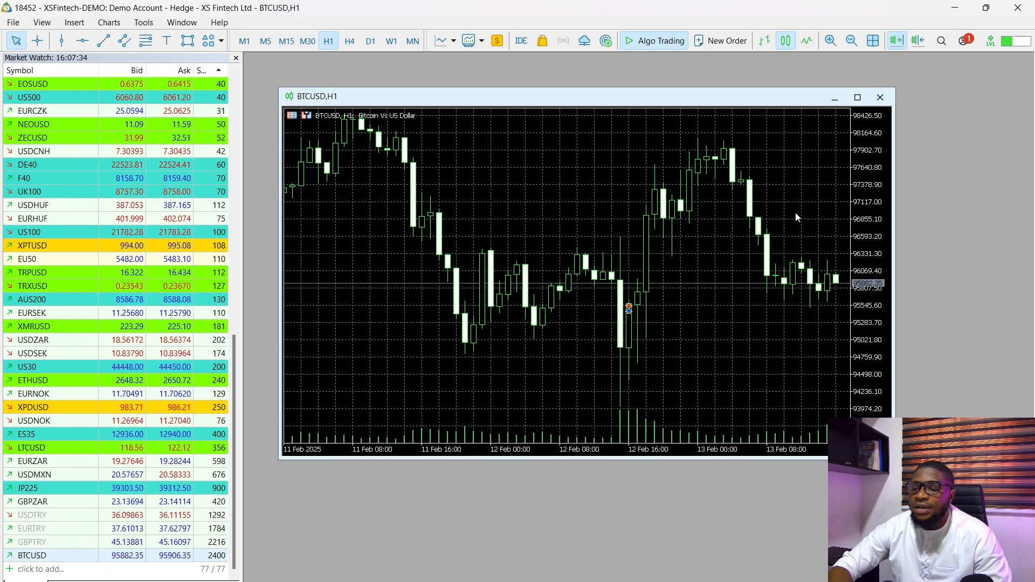
pyautogui.click(861, 98)
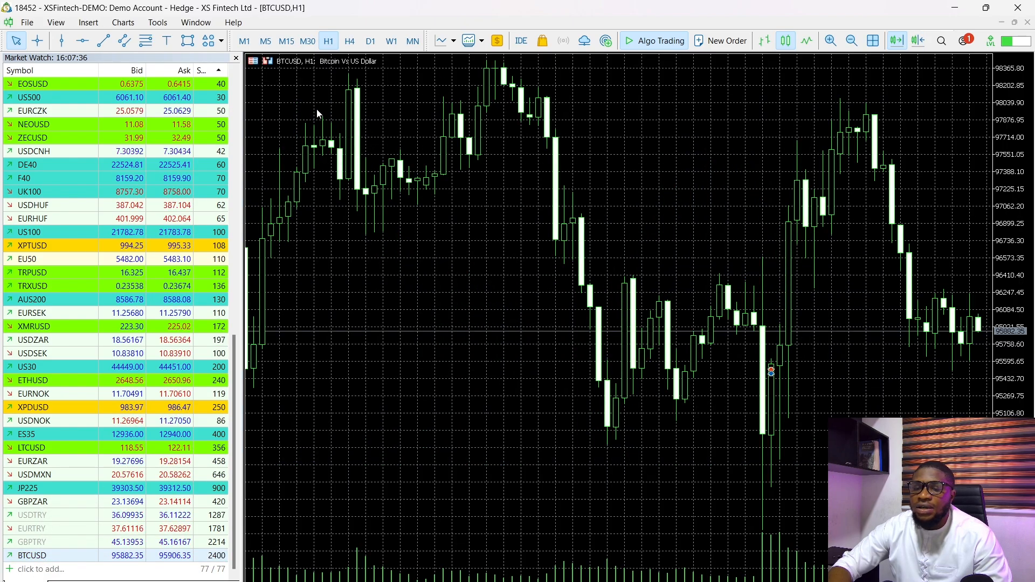
pyautogui.click(236, 58)
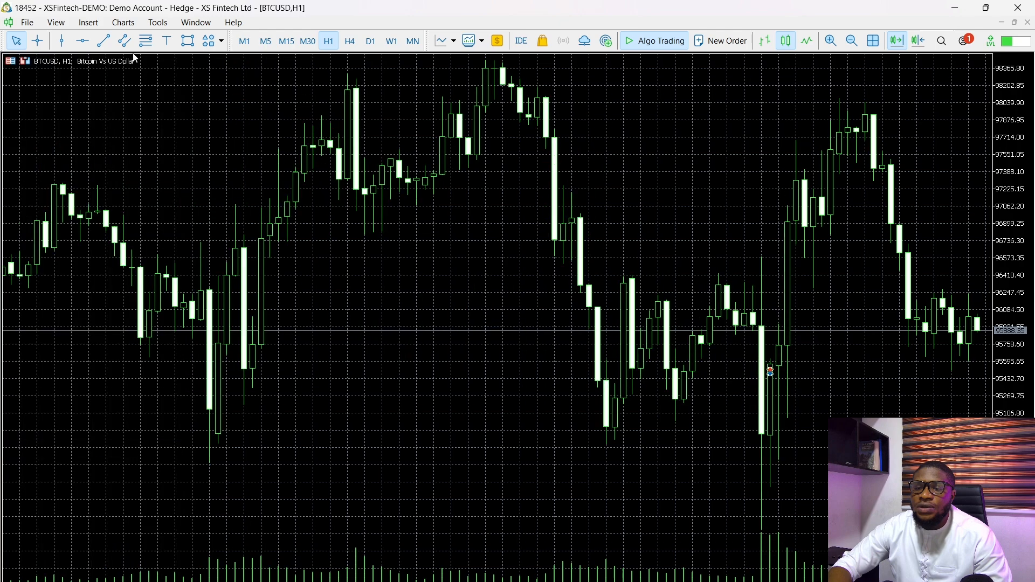
# - Show the Navigator and refresh its Expert Advisors list
pyautogui.click(56, 22)
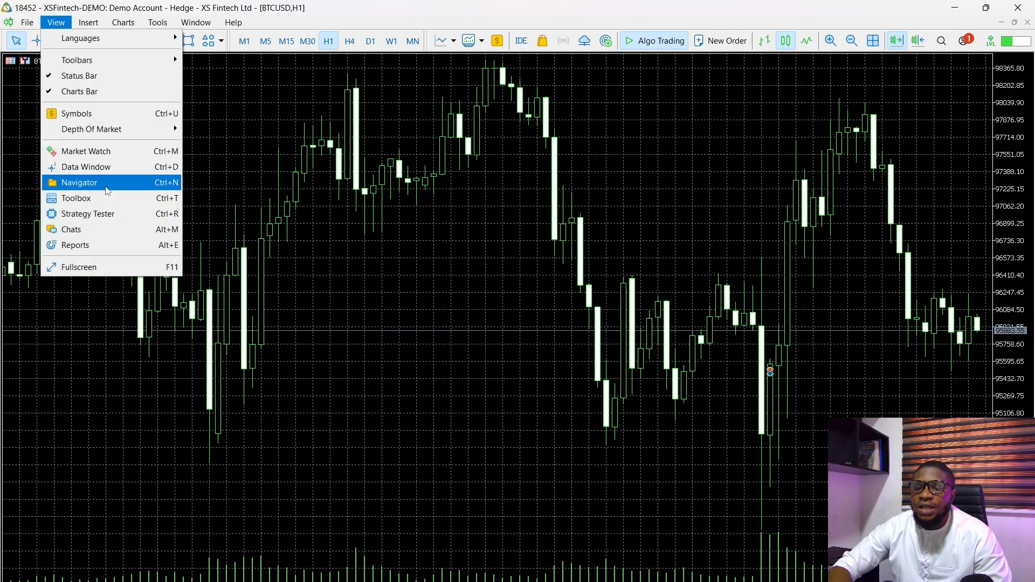
pyautogui.click(124, 183)
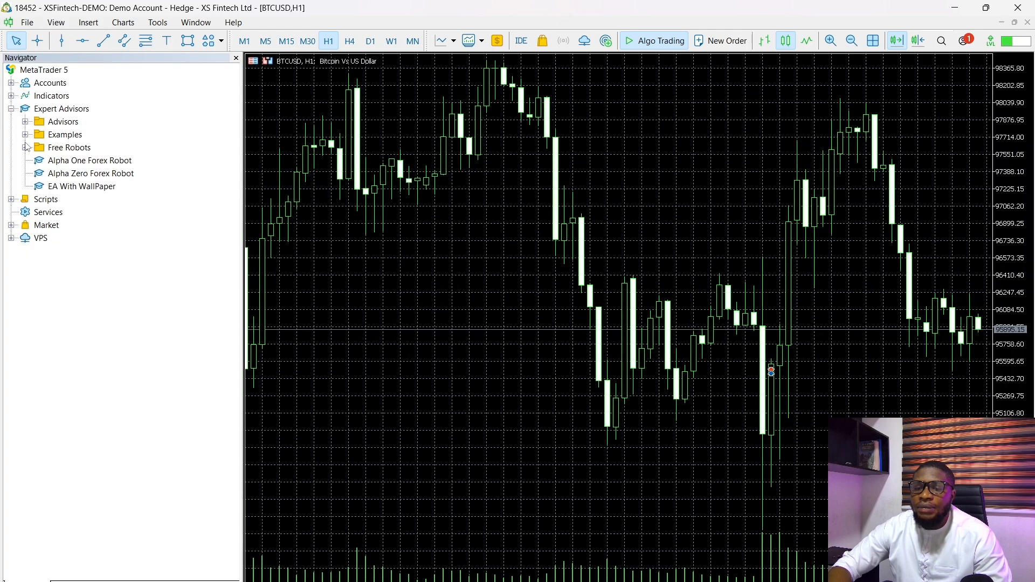
pyautogui.rightClick(50, 111)
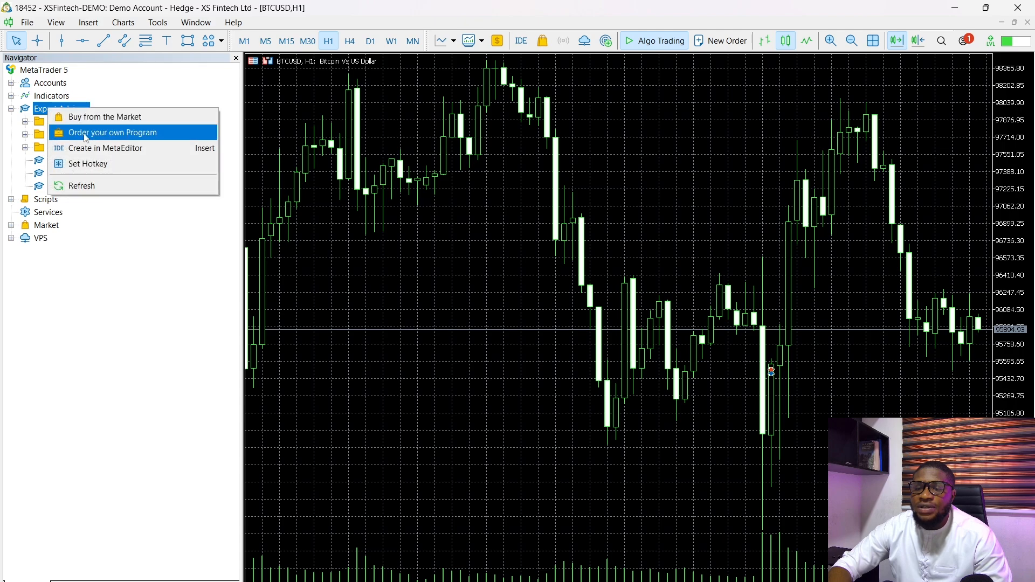
pyautogui.click(75, 184)
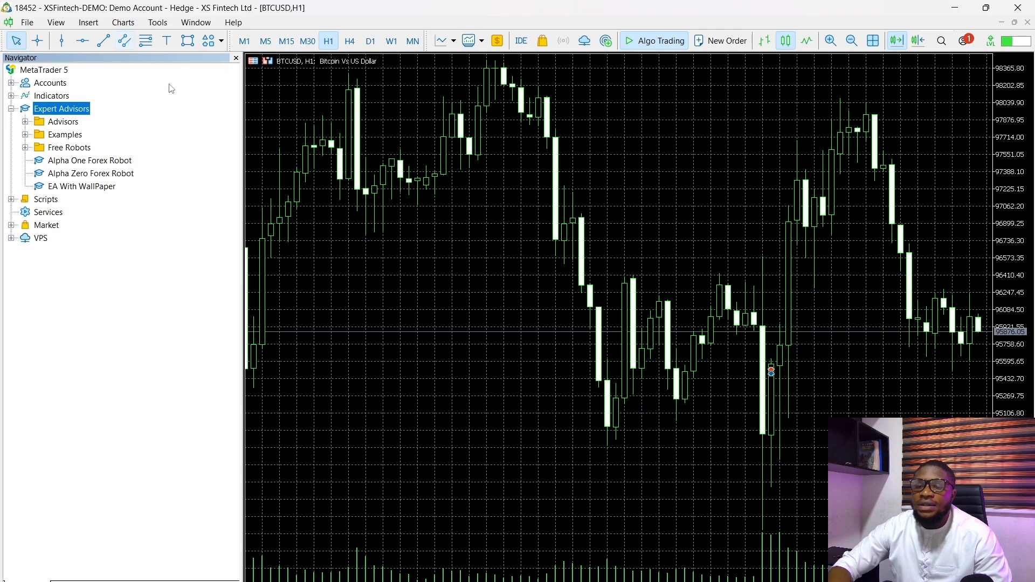
# - Check the allowed WebRequest URLs in the terminal's Expert Advisors options, then close the options without changes
pyautogui.click(157, 22)
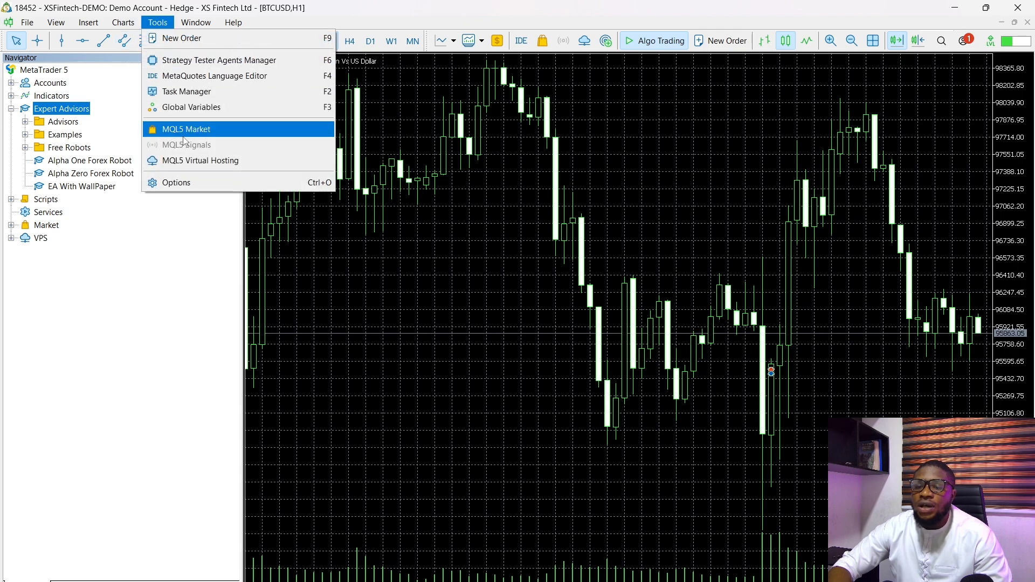
pyautogui.click(178, 182)
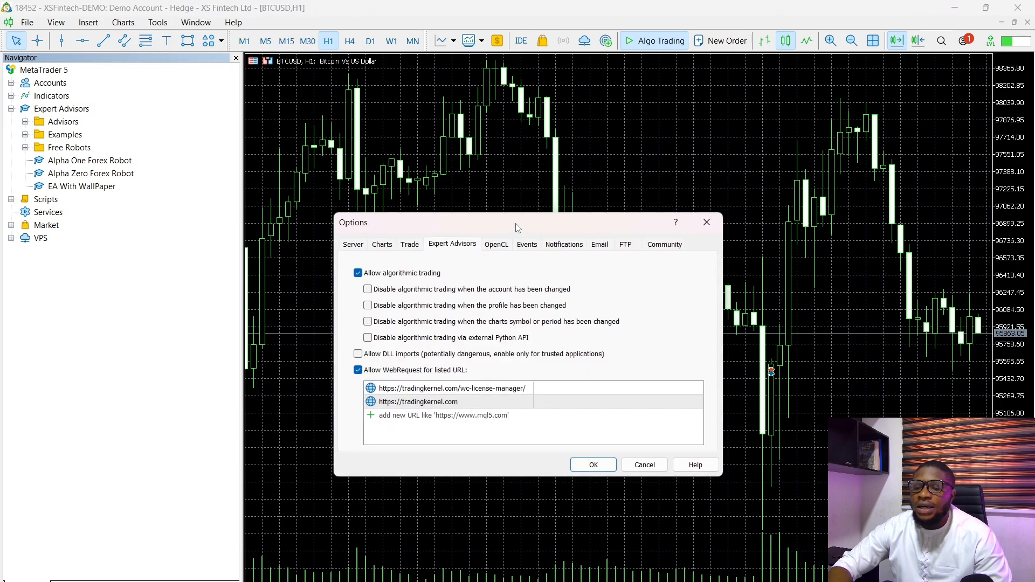
pyautogui.moveTo(519, 216); pyautogui.dragTo(588, 83)
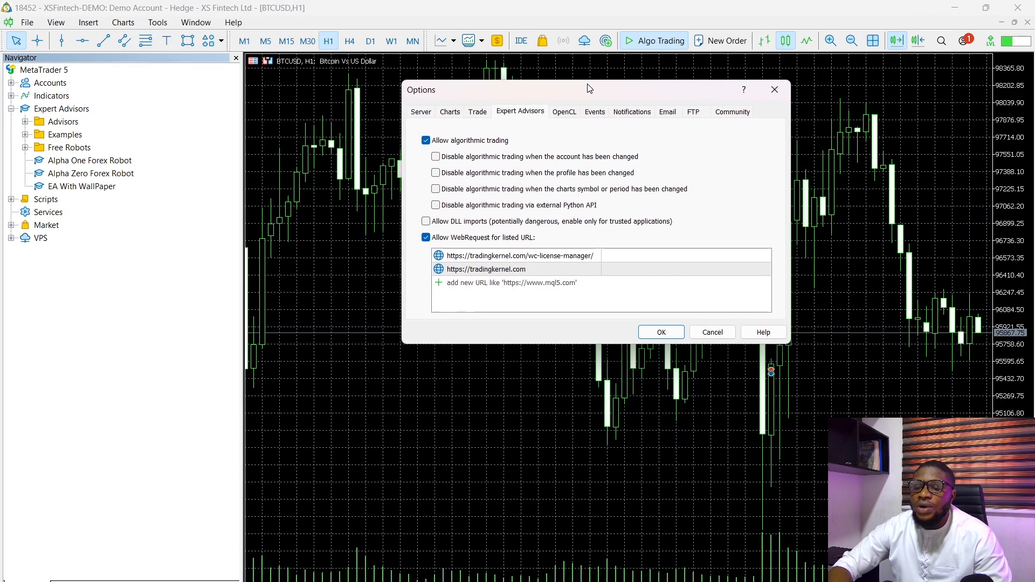
pyautogui.doubleClick(551, 269)
pyautogui.doubleClick(575, 257)
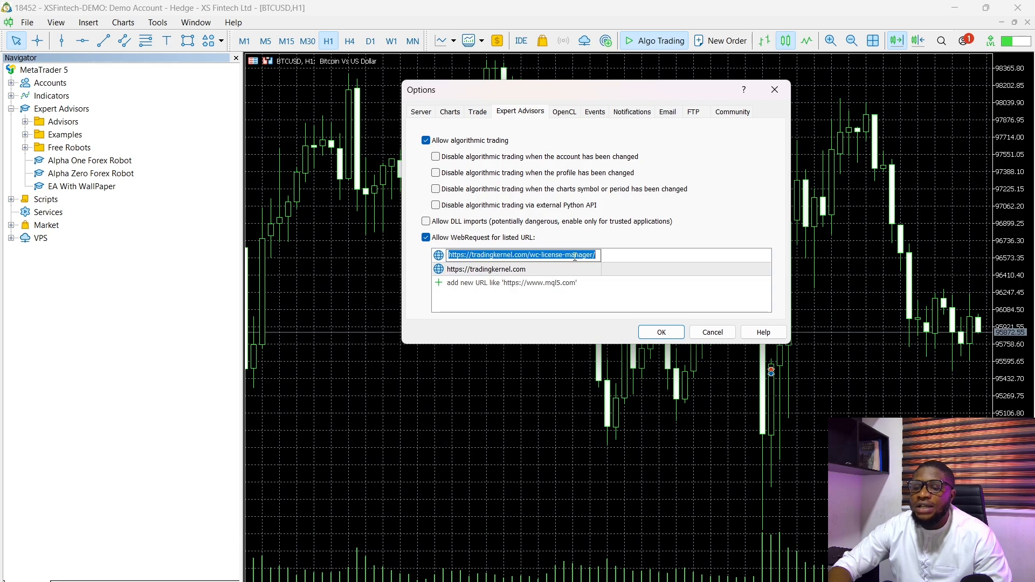
pyautogui.doubleClick(556, 270)
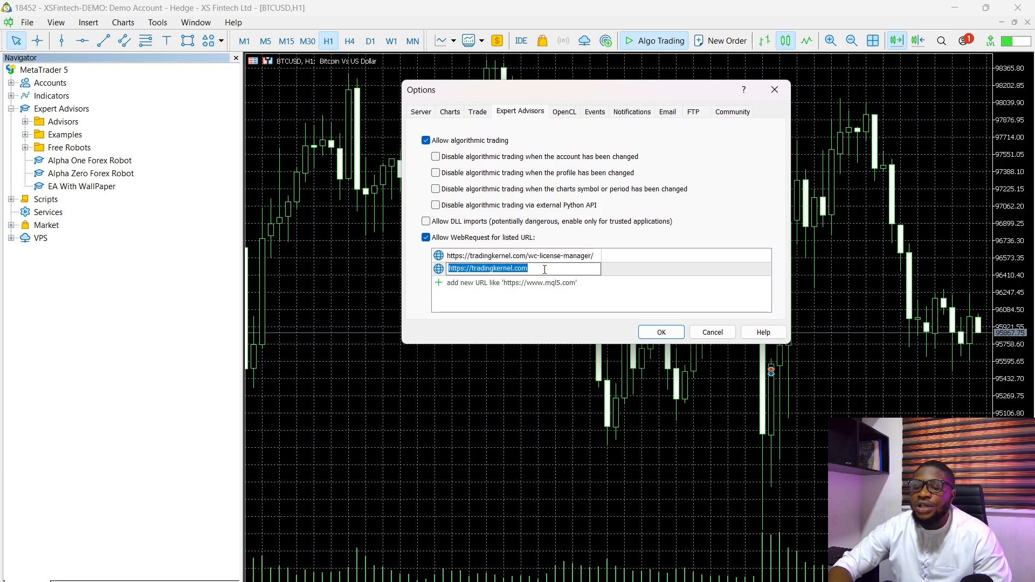
pyautogui.moveTo(534, 269); pyautogui.dragTo(447, 270)
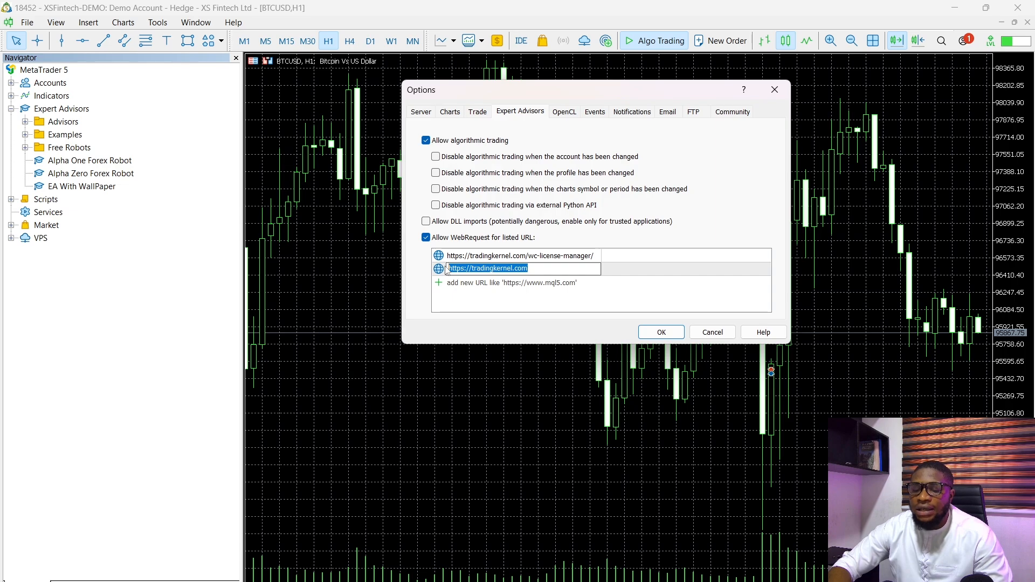
pyautogui.click(534, 260)
pyautogui.click(774, 89)
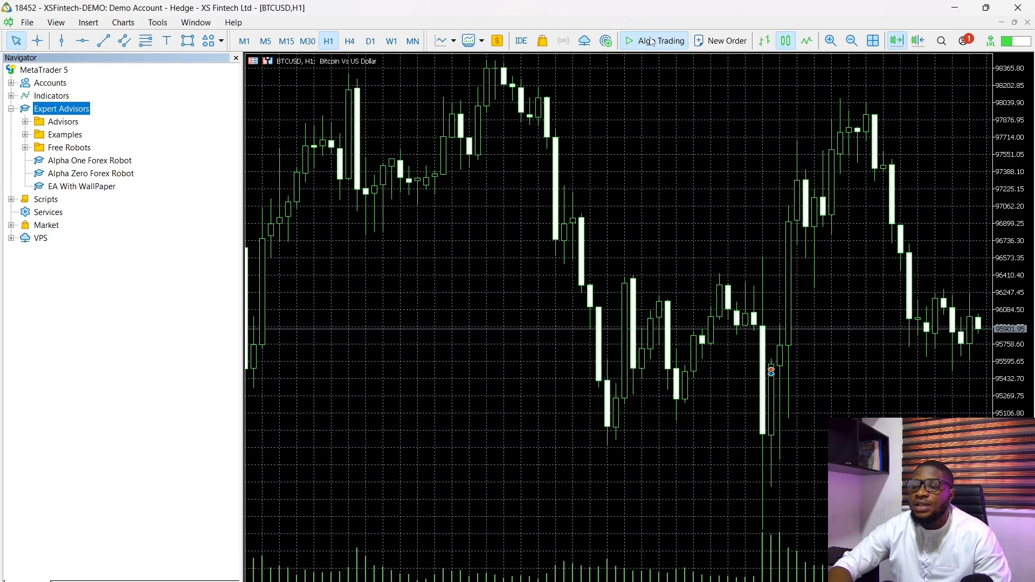
pyautogui.click(91, 173)
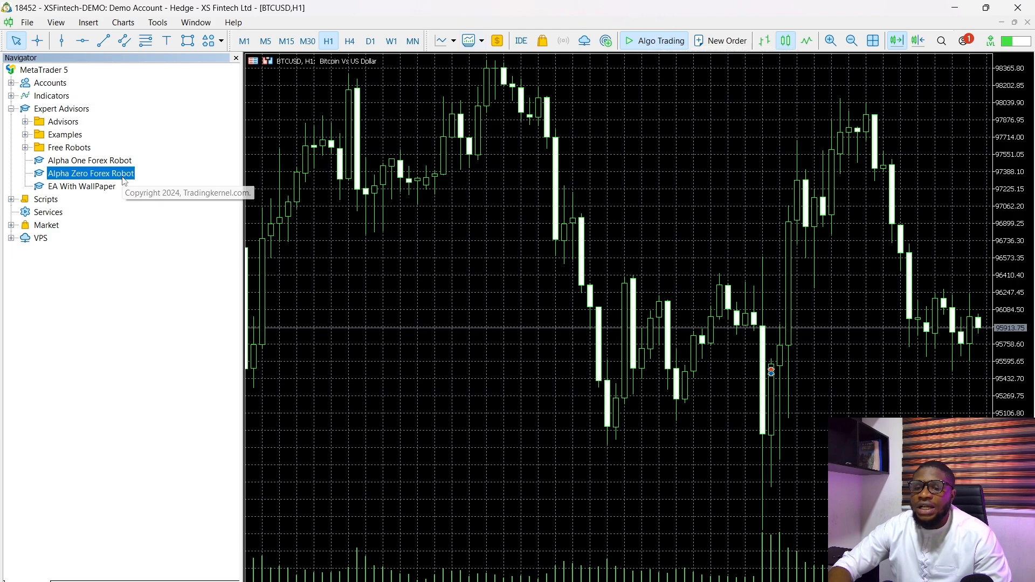
pyautogui.moveTo(368, 194); pyautogui.dragTo(369, 194)
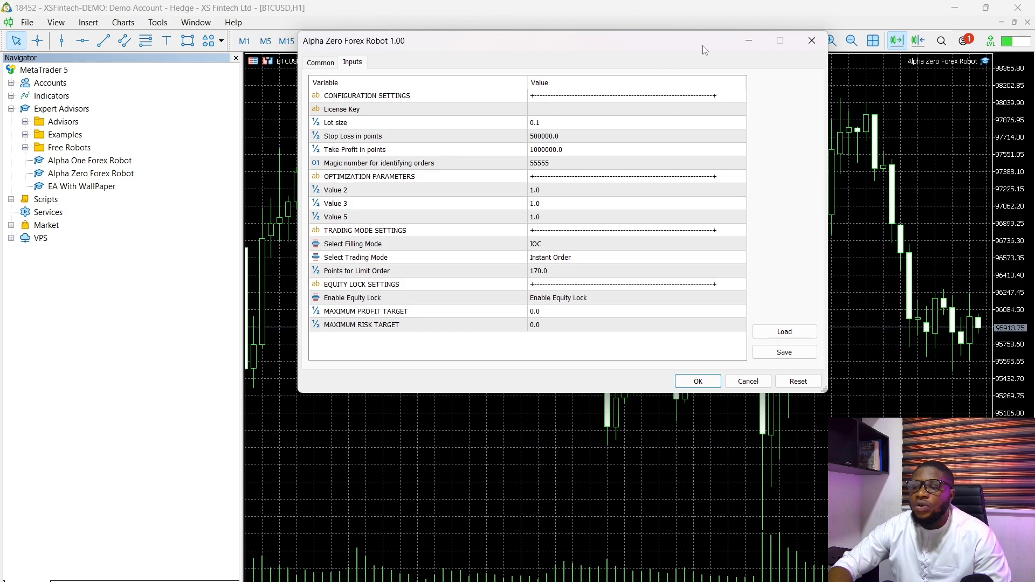
pyautogui.click(812, 42)
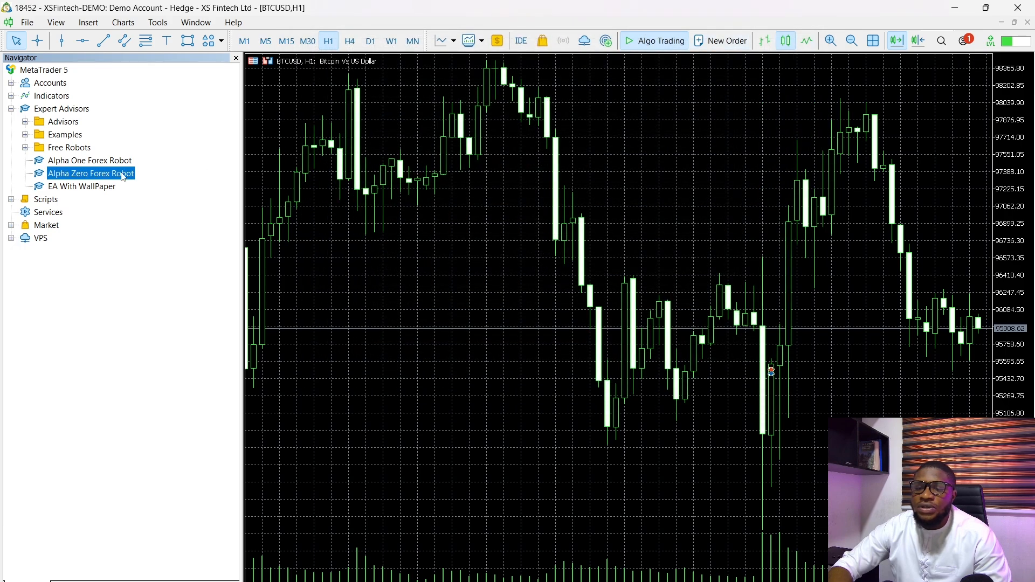
pyautogui.doubleClick(119, 176)
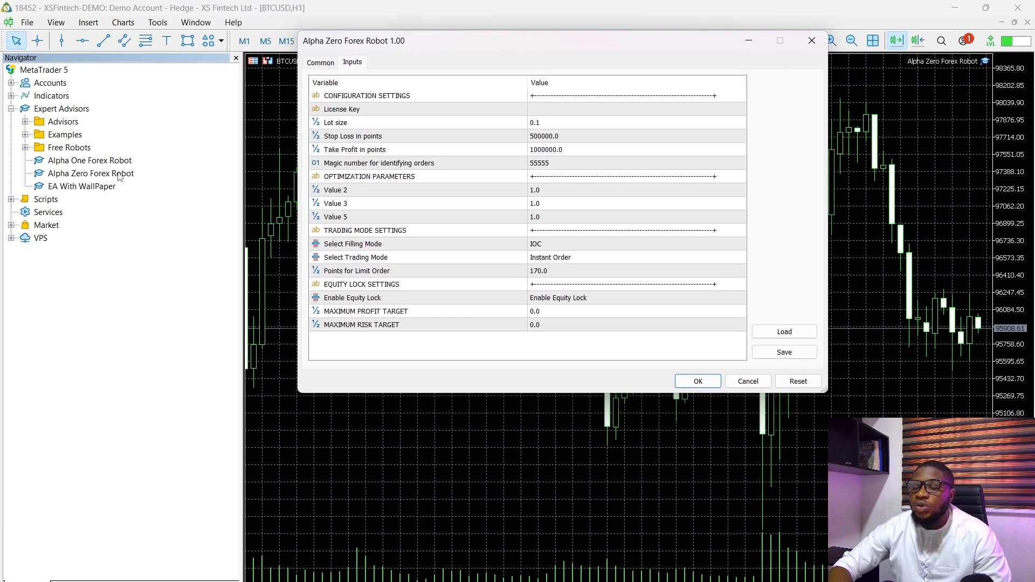
pyautogui.click(813, 41)
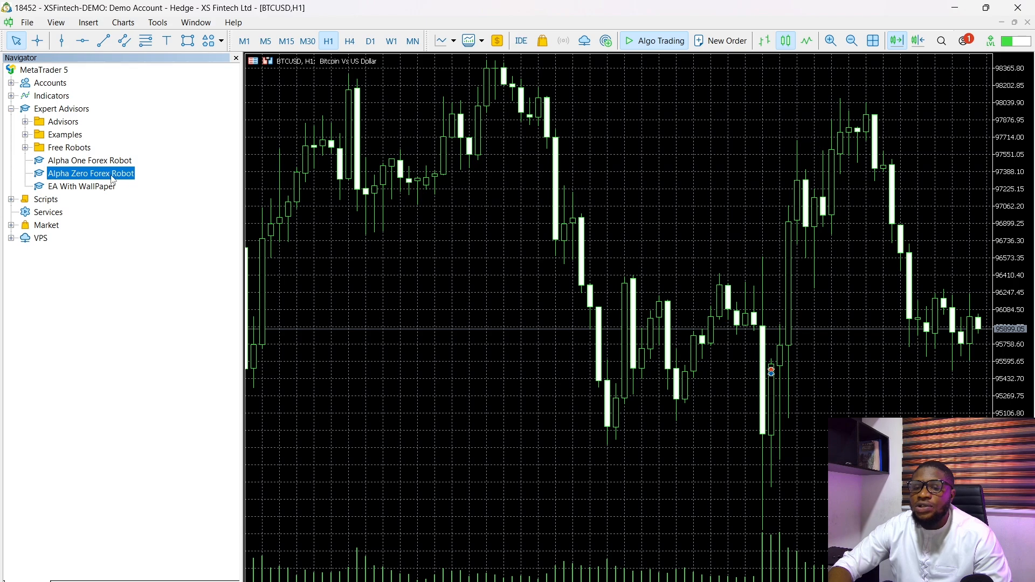
# - Apply Alpha Zero Forex Robot to the BTCUSD chart and open its License Key input for editing
pyautogui.moveTo(116, 179); pyautogui.dragTo(444, 176)
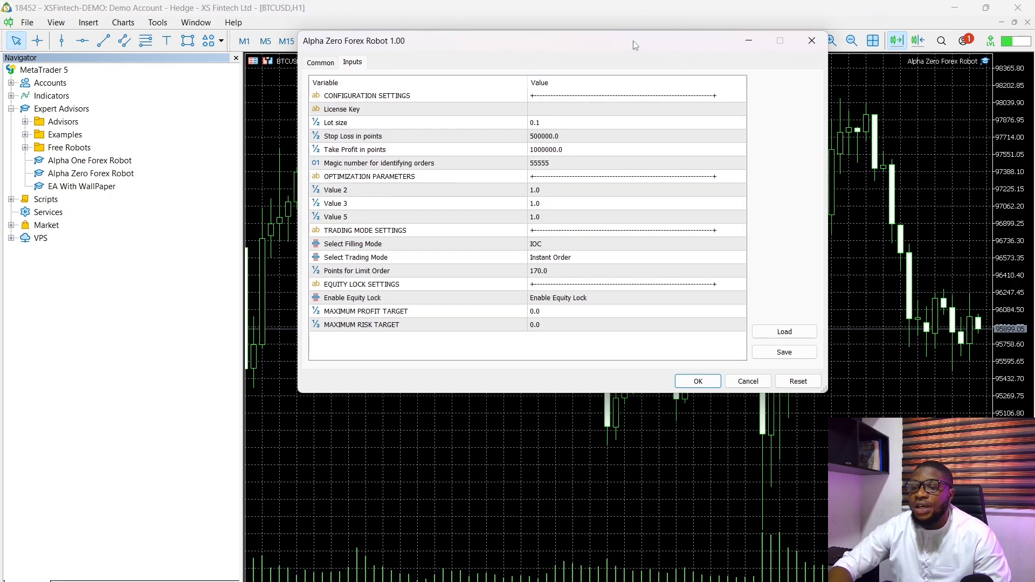
pyautogui.moveTo(636, 46); pyautogui.dragTo(653, 113)
pyautogui.click(569, 180)
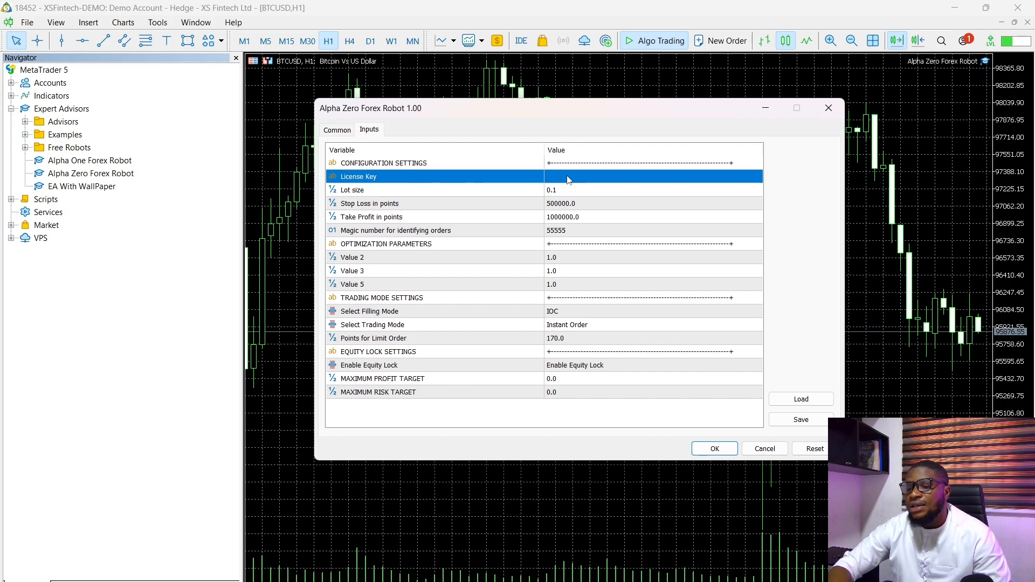
pyautogui.click(565, 179)
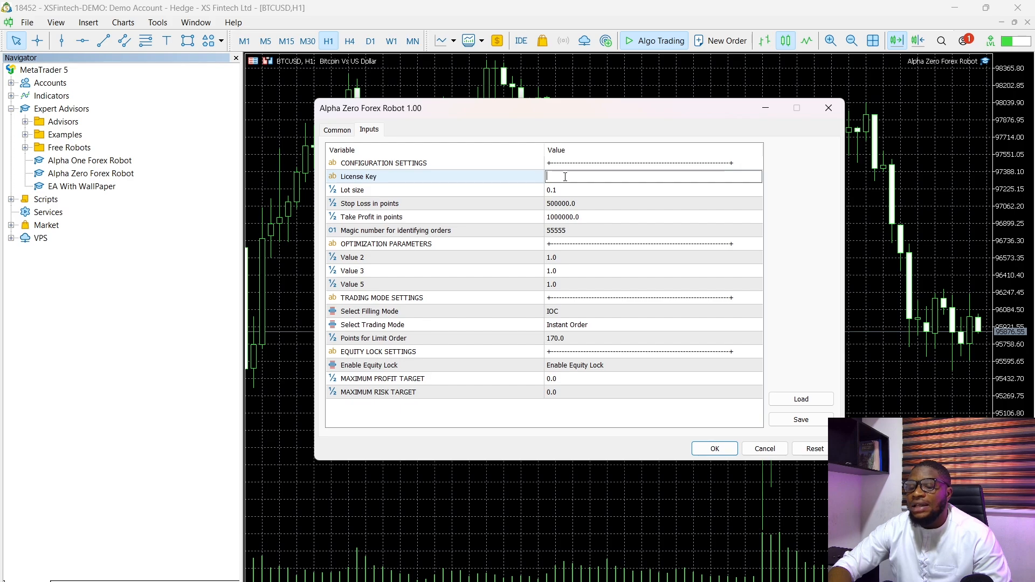
# - Review the robot's lot size, stop loss, take profit and magic number inputs without changing them
pyautogui.click(573, 190)
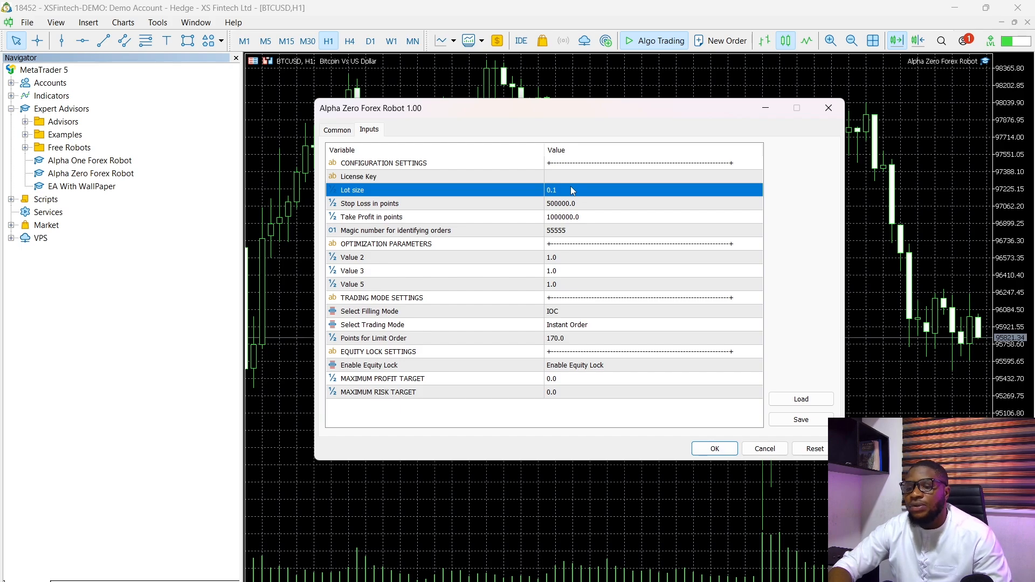
pyautogui.click(571, 188)
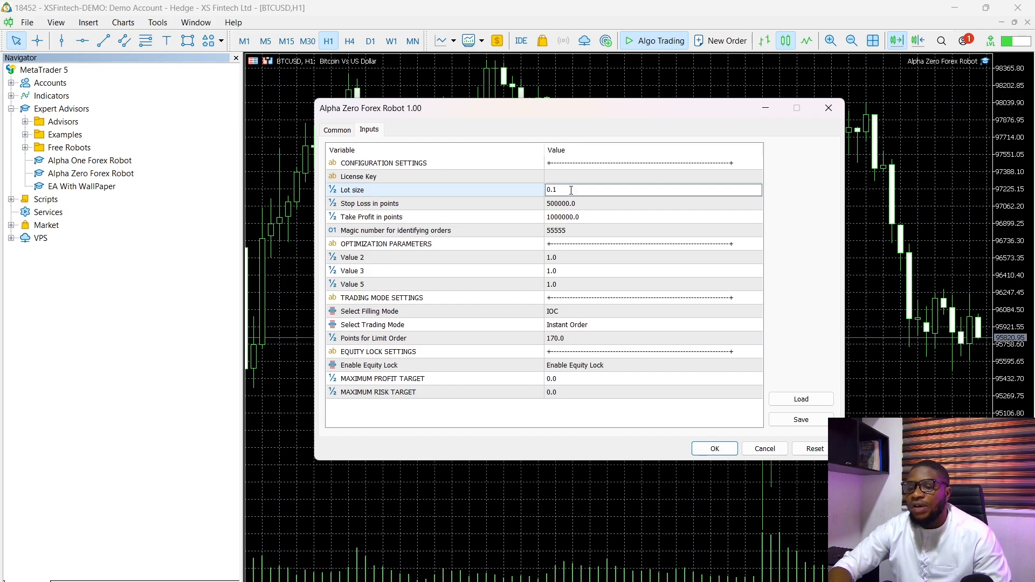
pyautogui.doubleClick(583, 204)
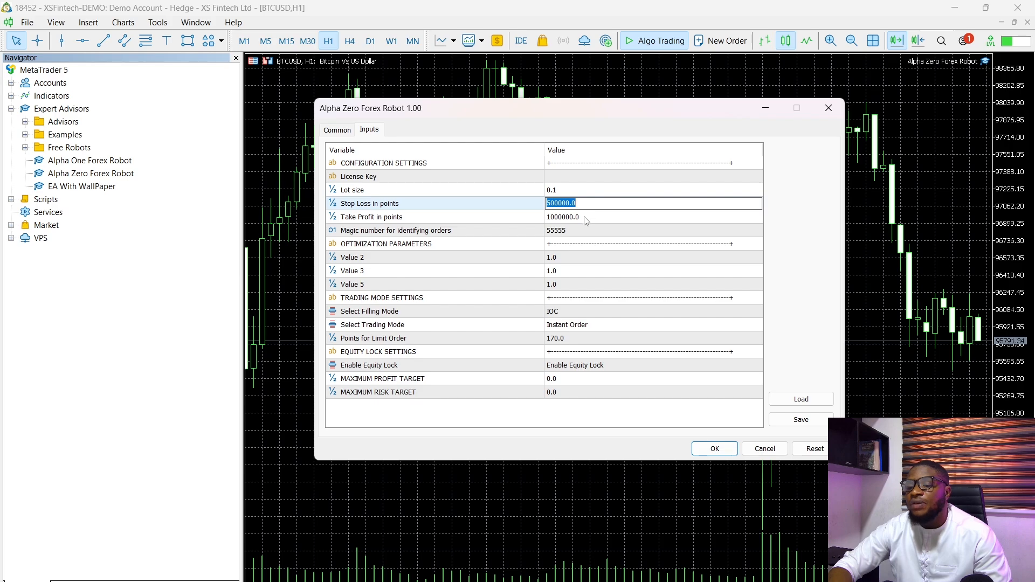
pyautogui.doubleClick(586, 217)
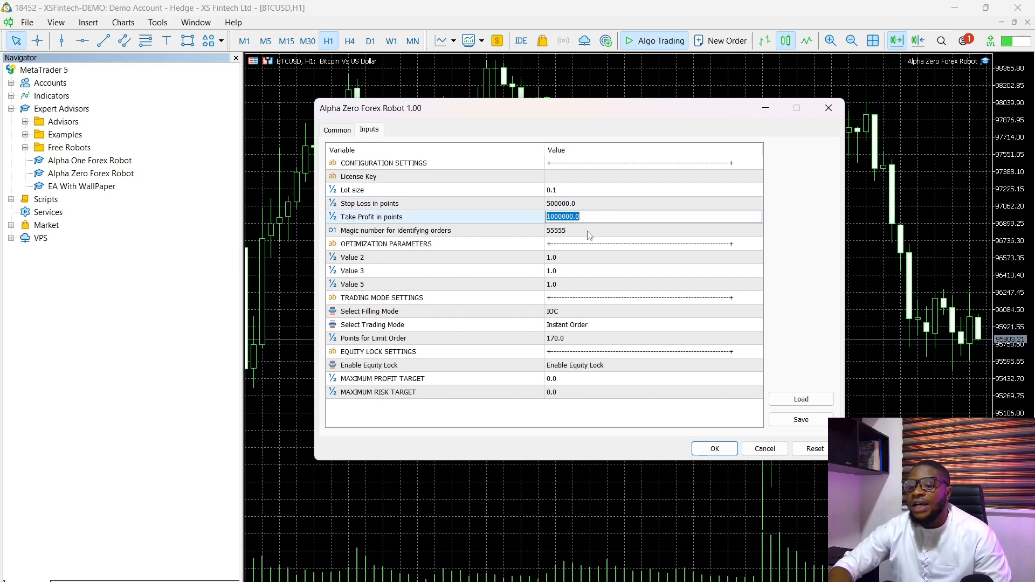
pyautogui.doubleClick(588, 231)
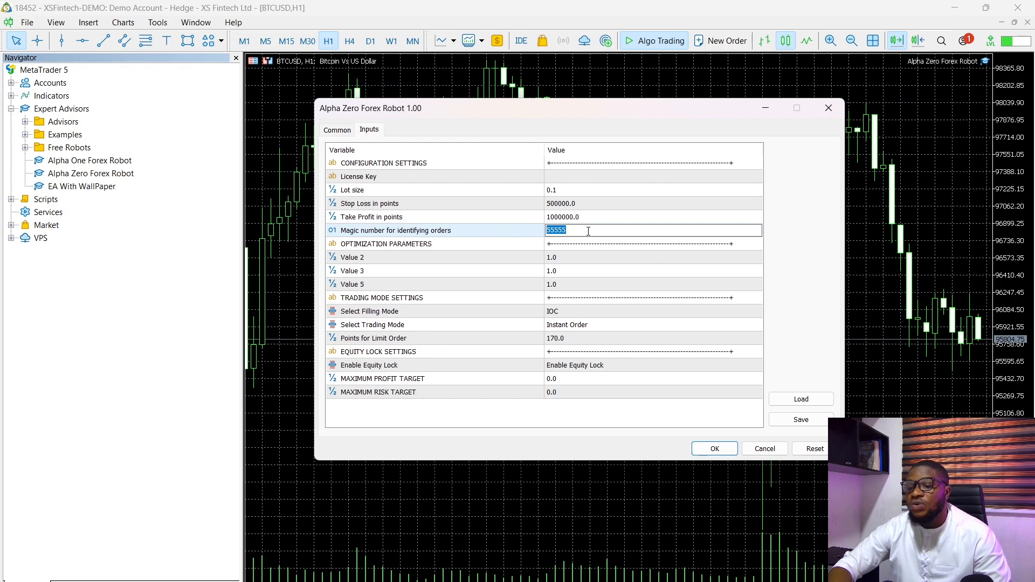
# - Check the options available for the robot's Select Filling Mode input, keeping IOC
pyautogui.click(589, 311)
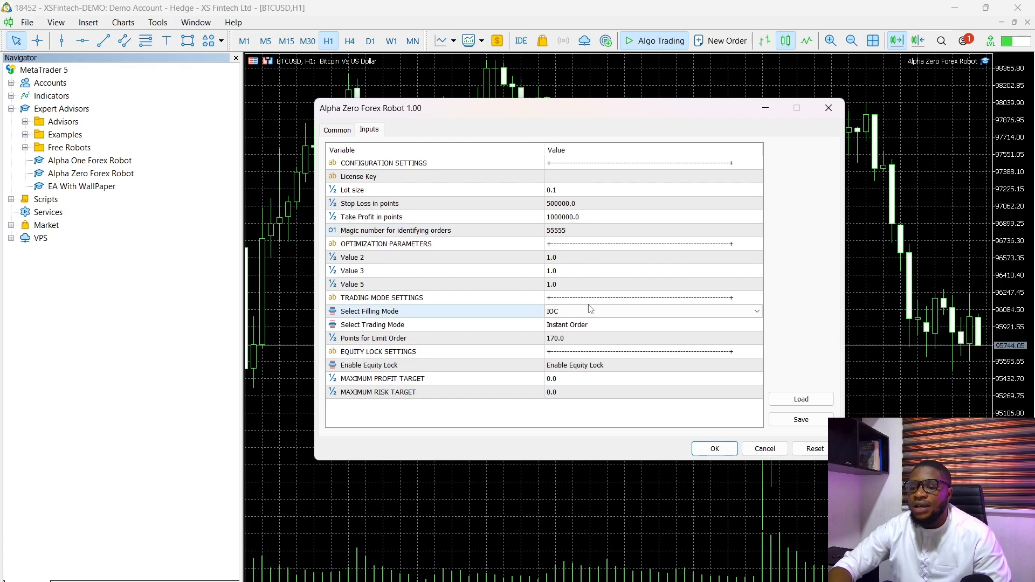
pyautogui.click(589, 311)
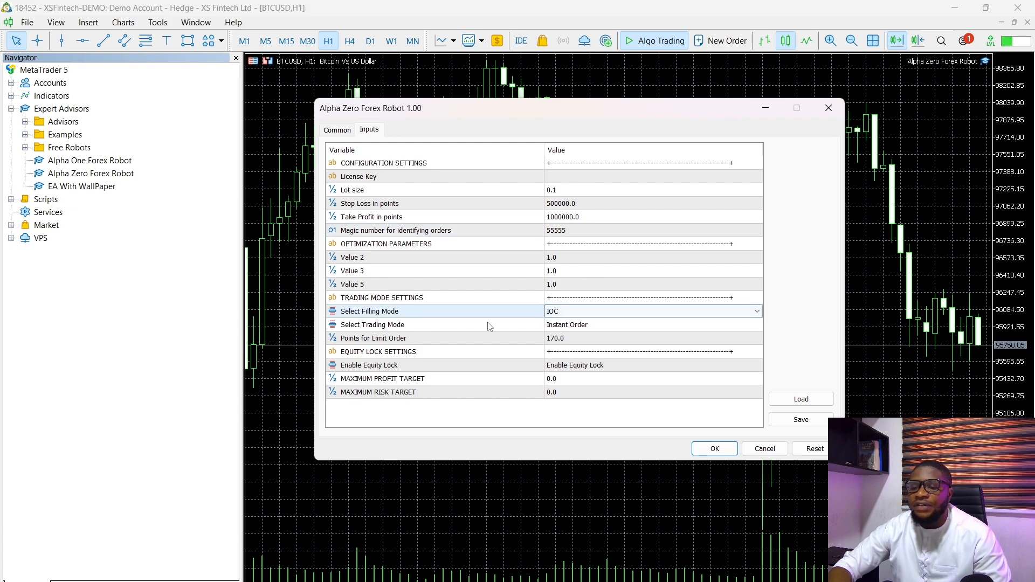
pyautogui.click(581, 316)
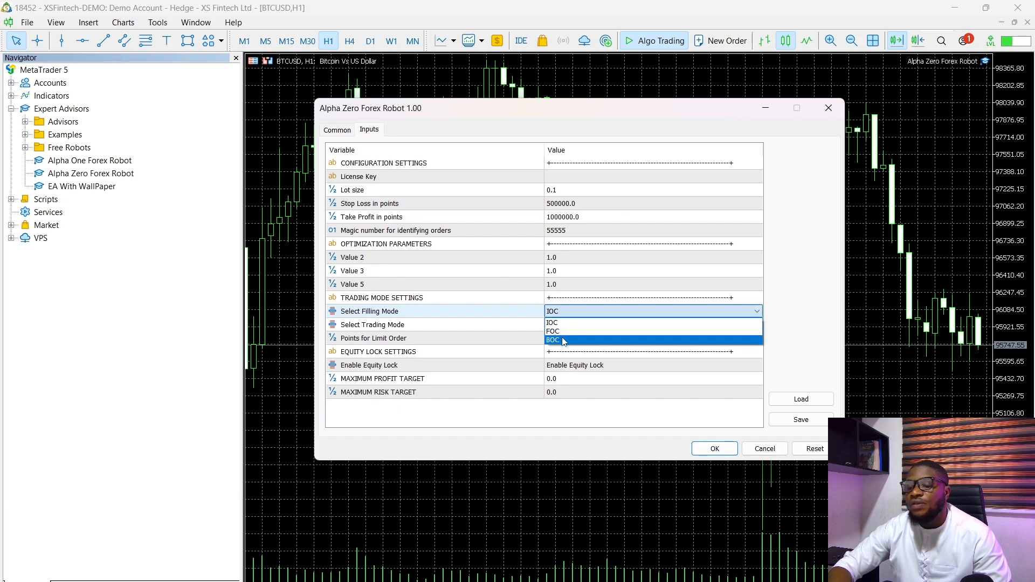
pyautogui.click(565, 314)
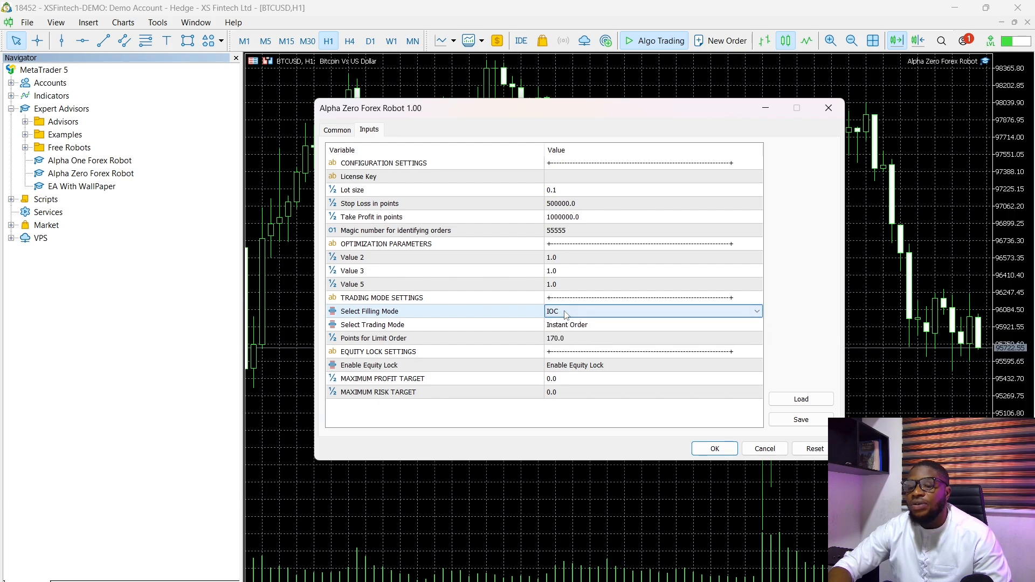
# - Check the options available for the robot's Select Trading Mode input, keeping Instant Order
pyautogui.click(572, 326)
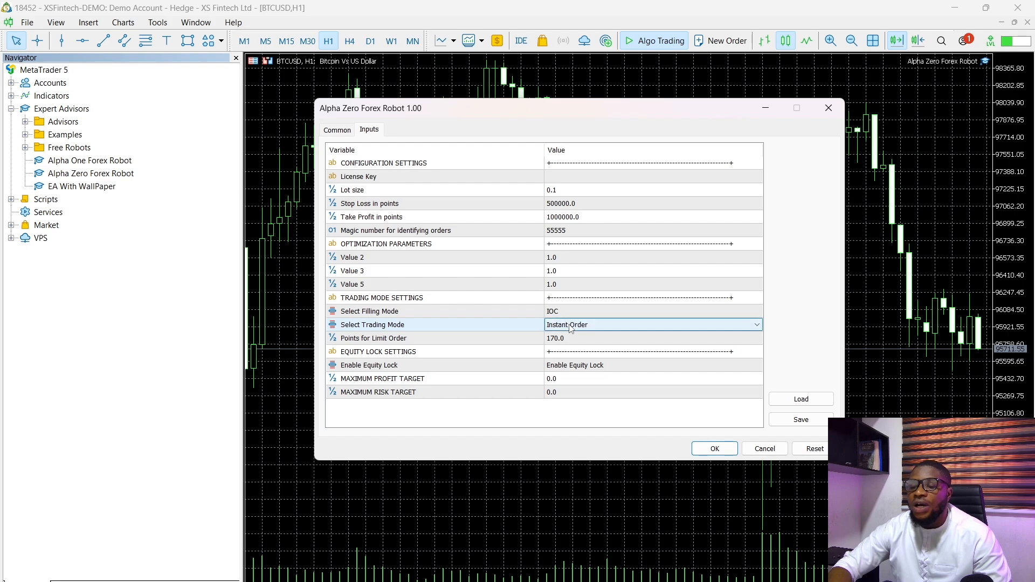
pyautogui.click(571, 326)
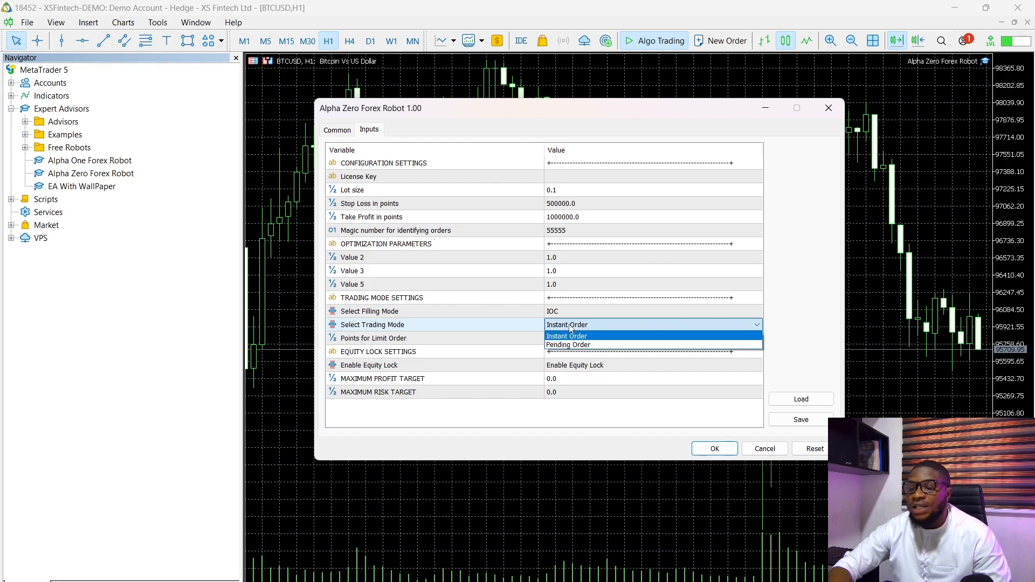
pyautogui.click(571, 328)
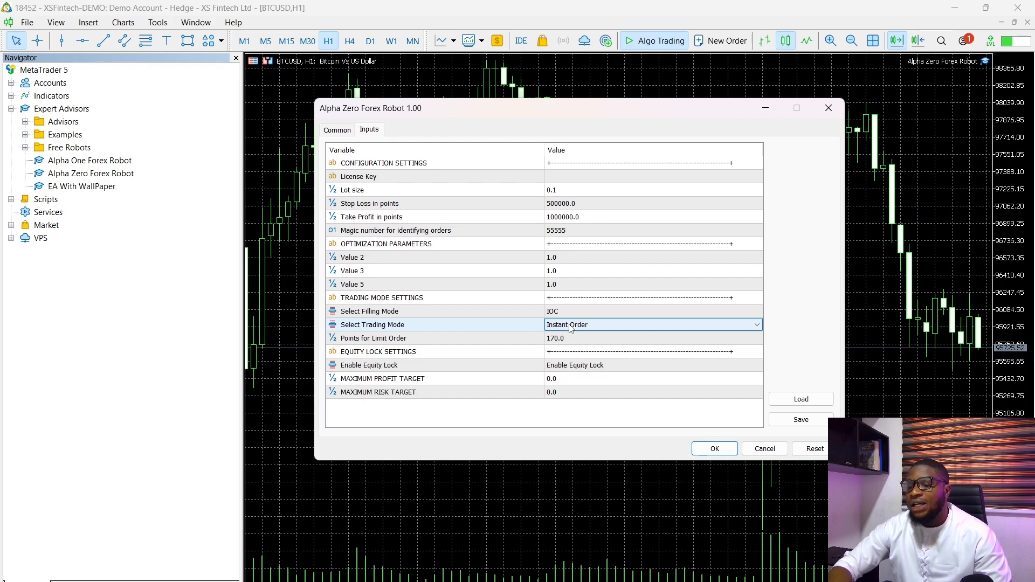
pyautogui.click(570, 329)
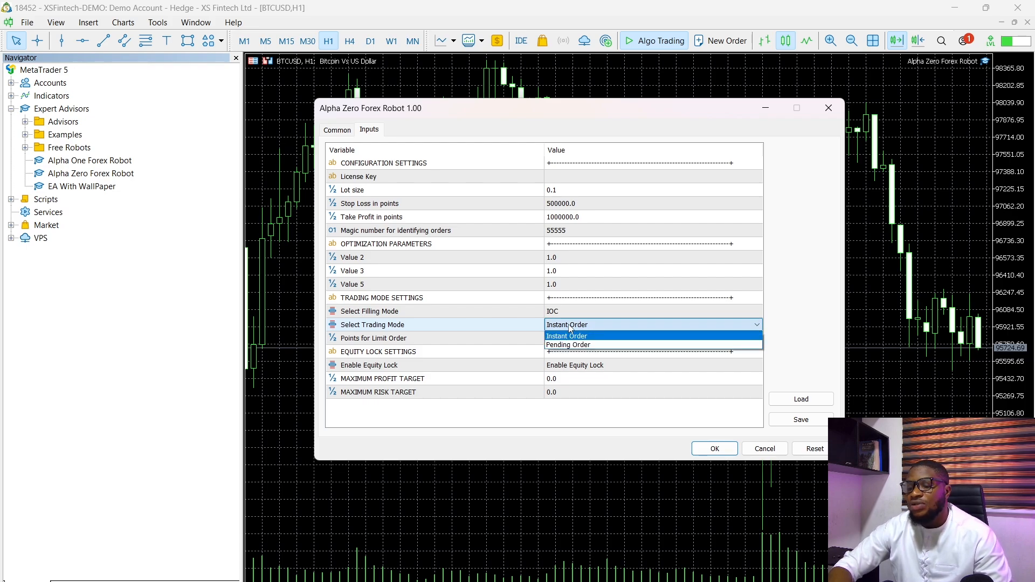
pyautogui.click(571, 329)
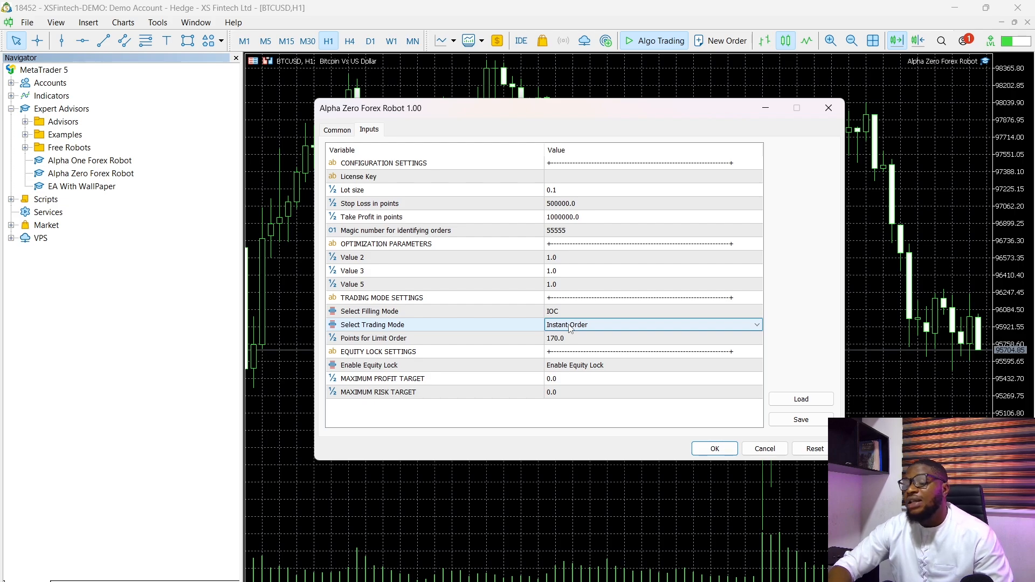
pyautogui.click(570, 326)
pyautogui.click(568, 326)
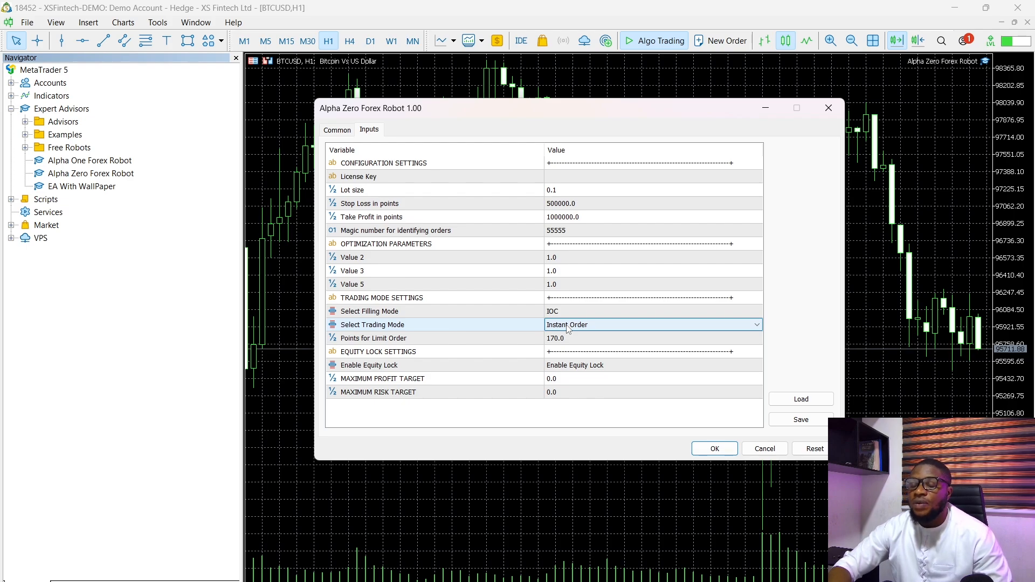
pyautogui.click(568, 325)
pyautogui.click(568, 325)
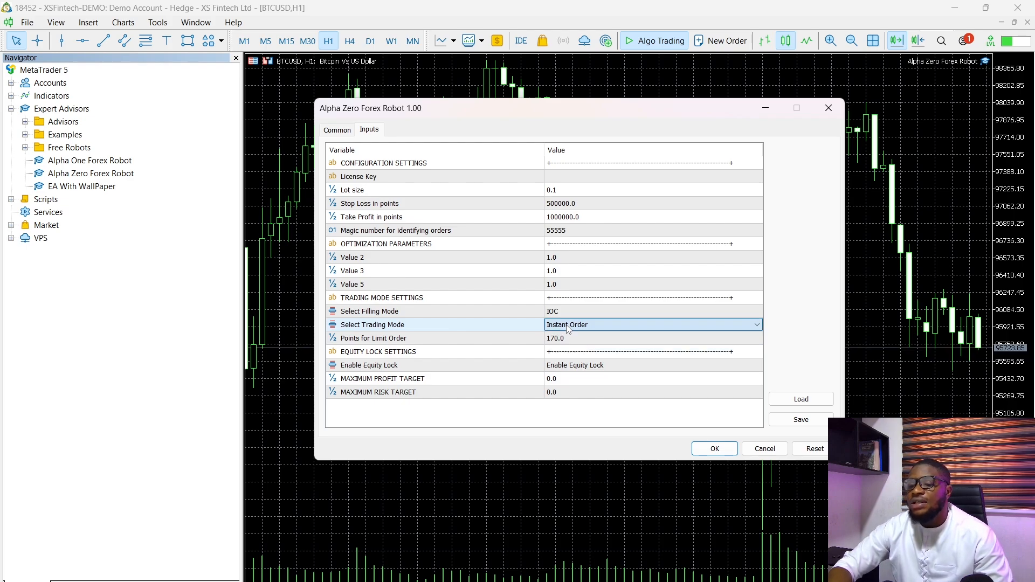
# - Load the Alpha Zero Forex Robot SET file into the robot's inputs and cancel the settings dialog
pyautogui.click(794, 400)
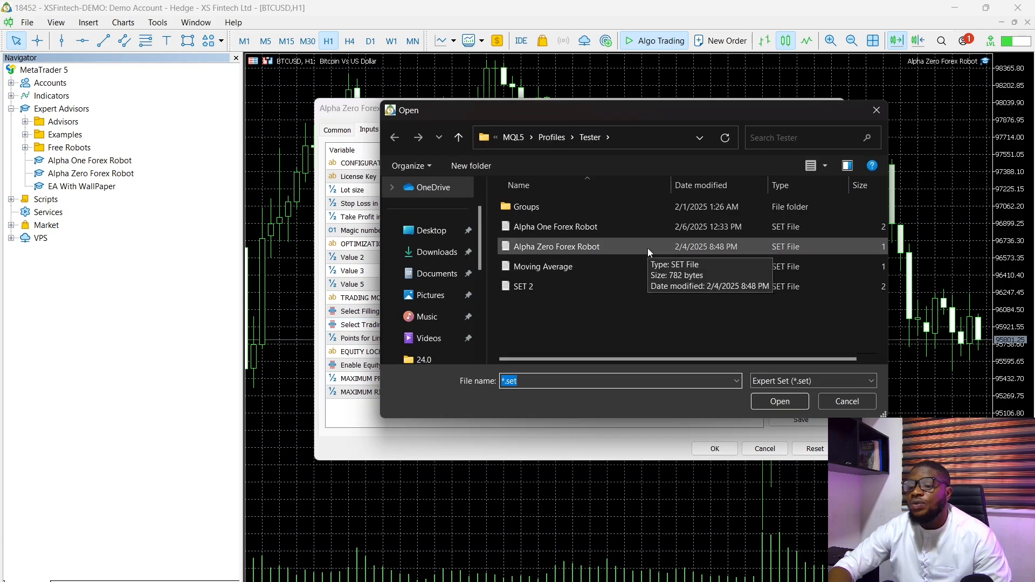
pyautogui.click(648, 248)
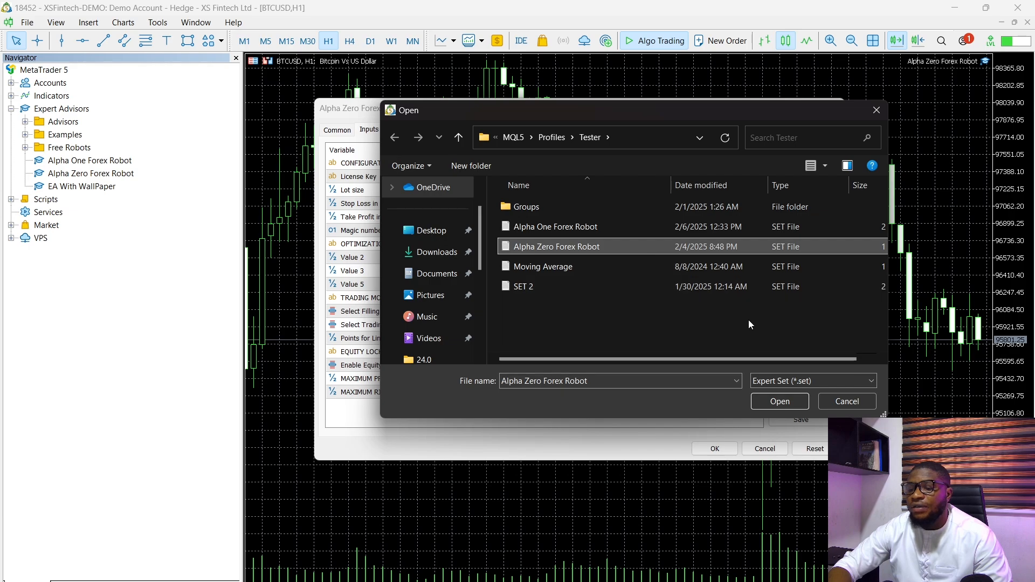
pyautogui.click(786, 401)
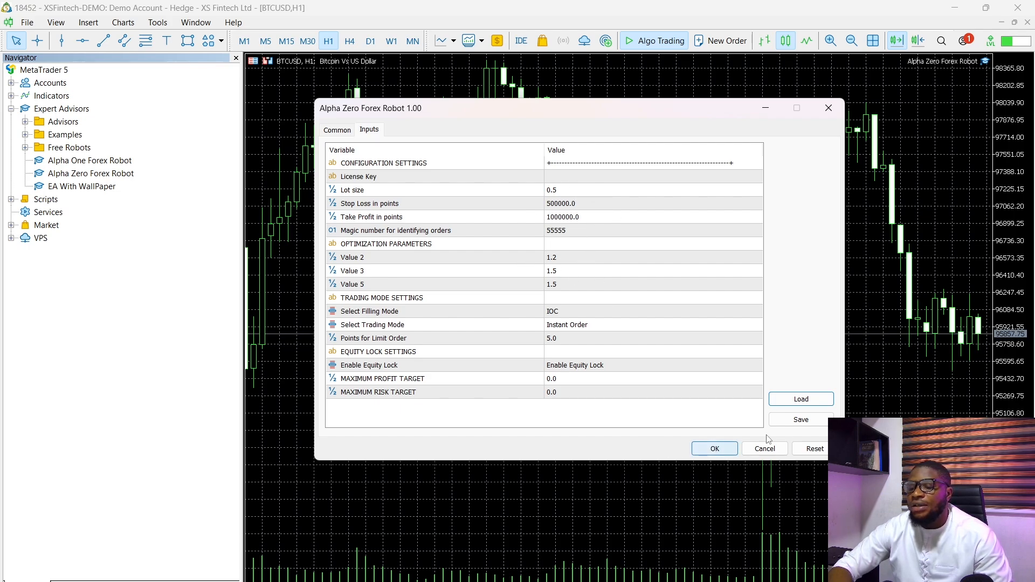
pyautogui.click(749, 449)
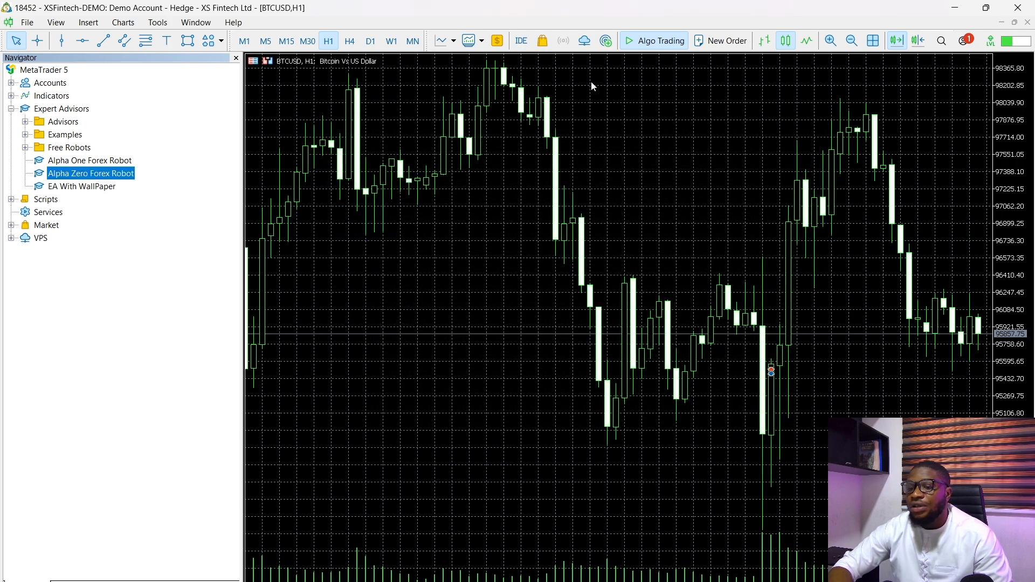
# - Hide the Navigator and open the Strategy Tester with a Single test setup
pyautogui.click(237, 58)
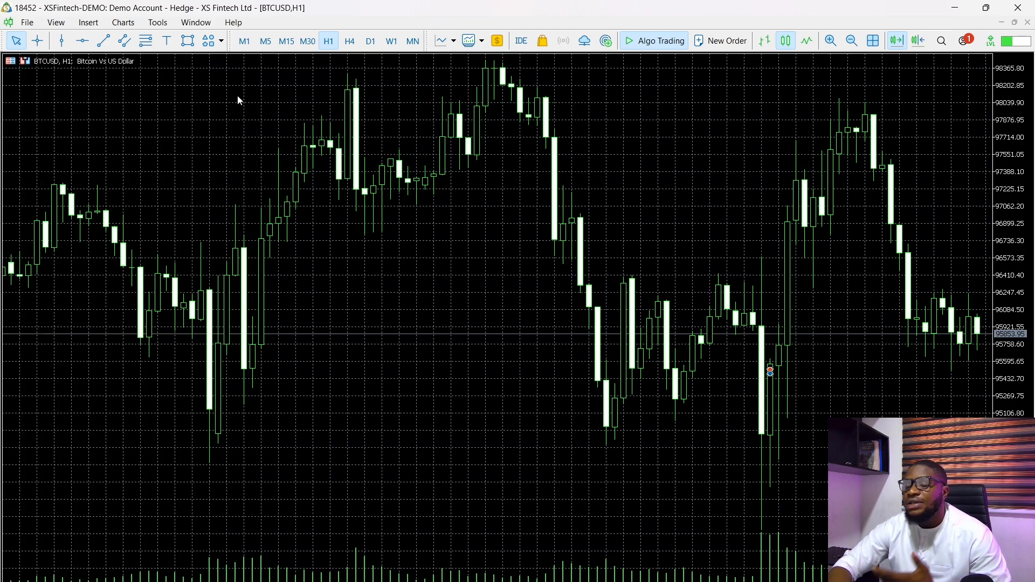
pyautogui.click(57, 22)
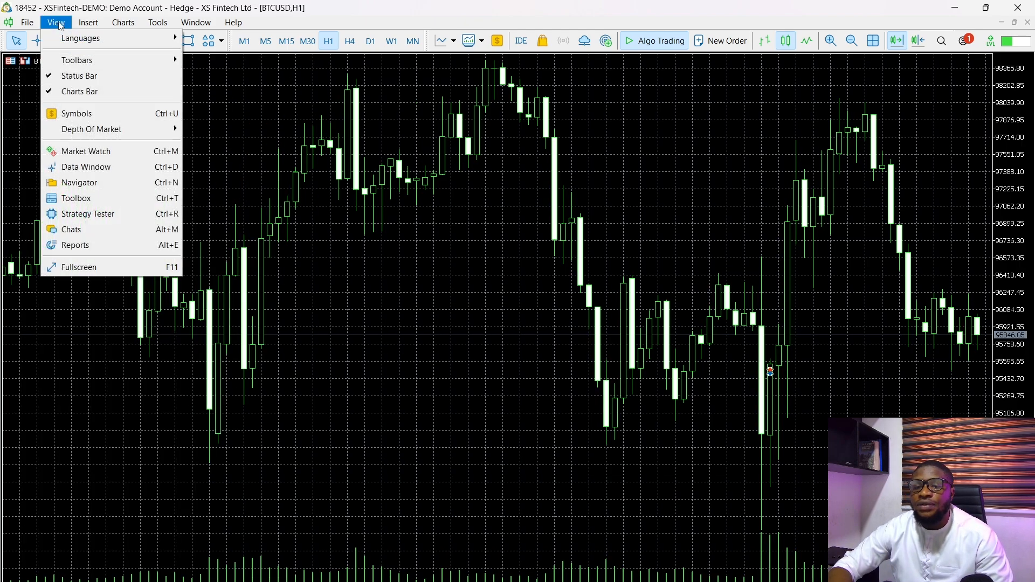
pyautogui.click(93, 216)
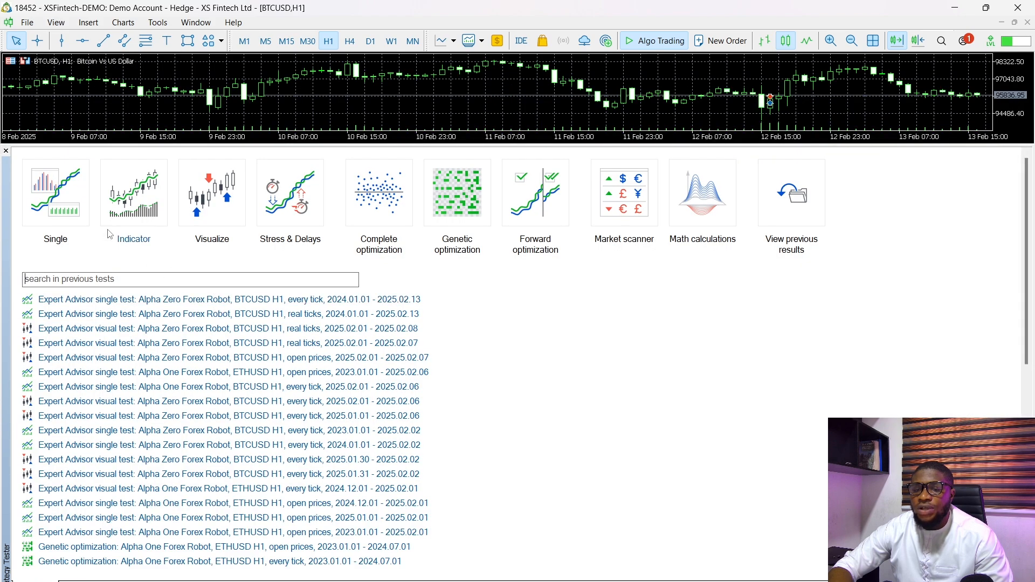
pyautogui.click(80, 212)
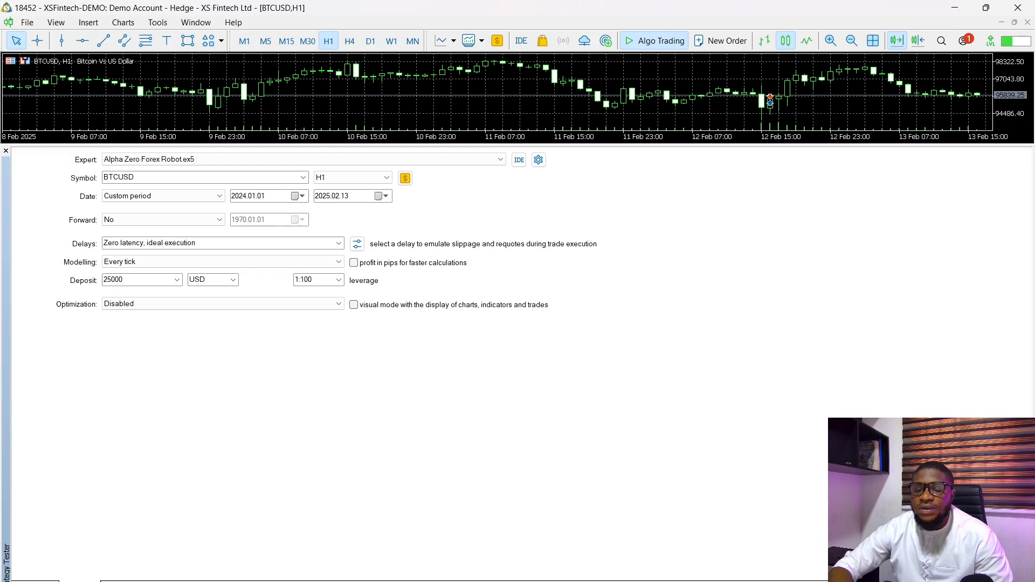
# - Set the Lot size to 0.2 in the tester's inputs and run the BTCUSD H1 backtest
pyautogui.click(118, 581)
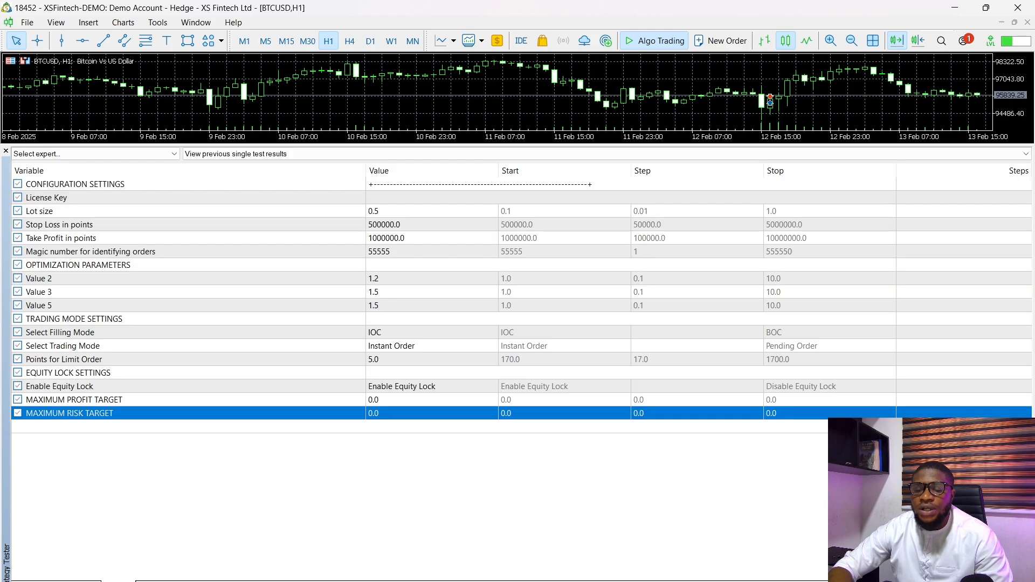
pyautogui.doubleClick(395, 211)
pyautogui.write('0.2')
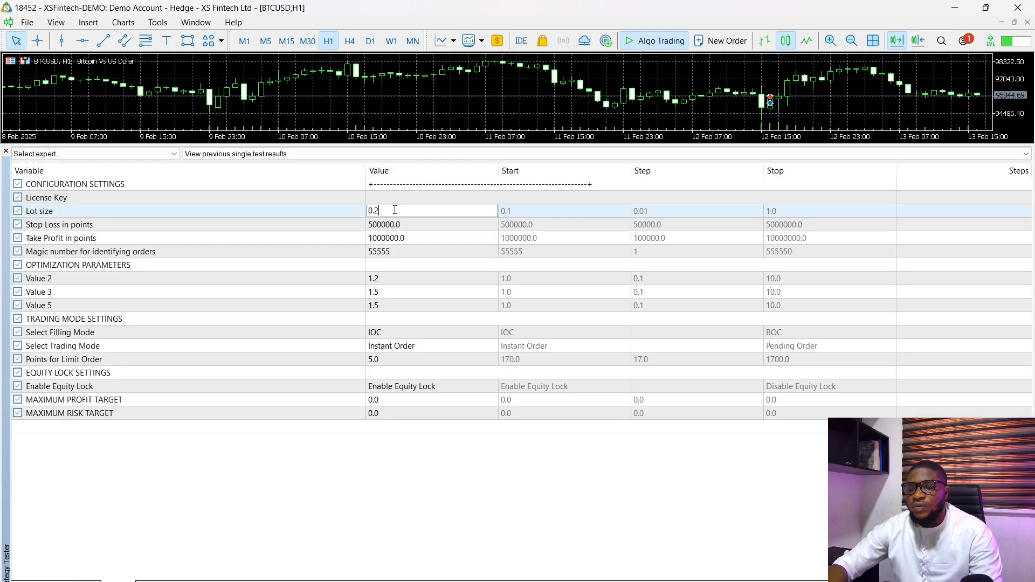
pyautogui.press('Return')
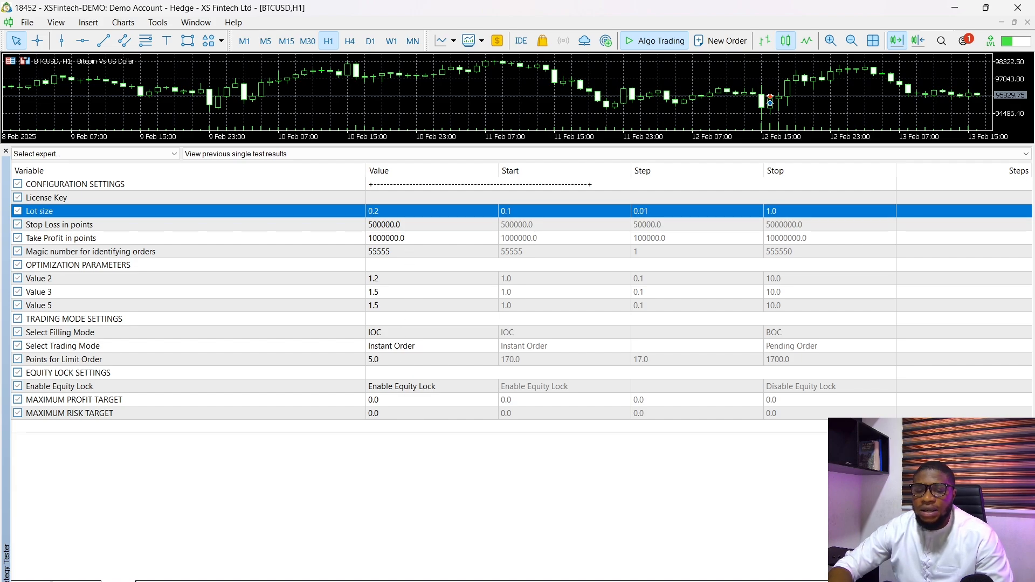
pyautogui.click(80, 581)
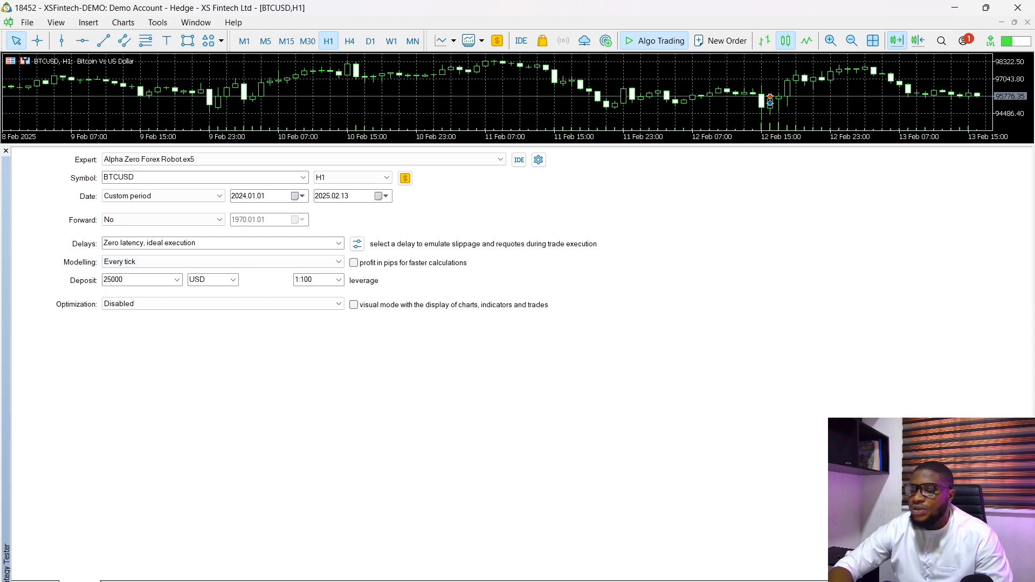
pyautogui.click(1007, 581)
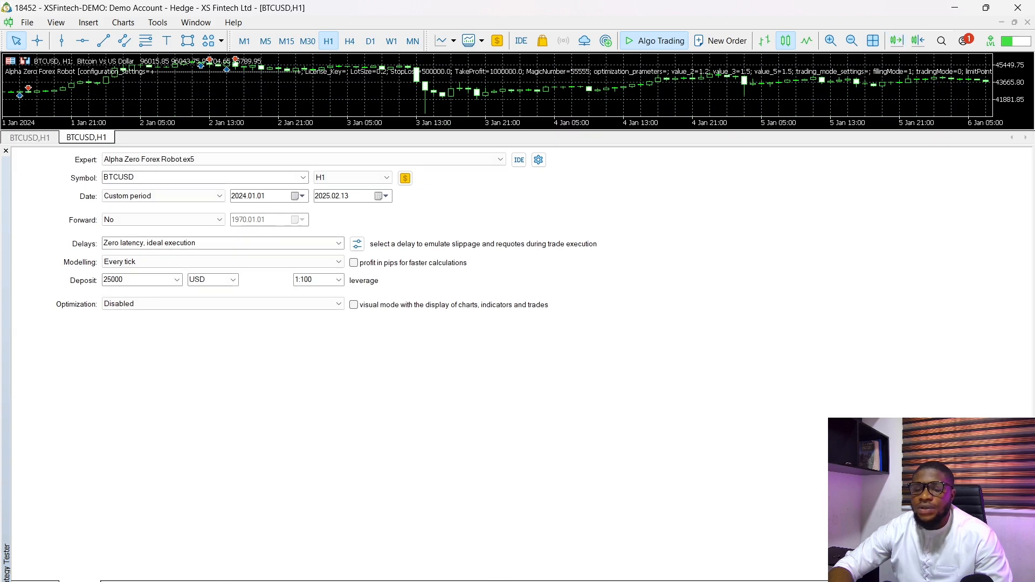
# - Examine the backtest's balance and equity graph, and open the detailed test report
pyautogui.click(200, 581)
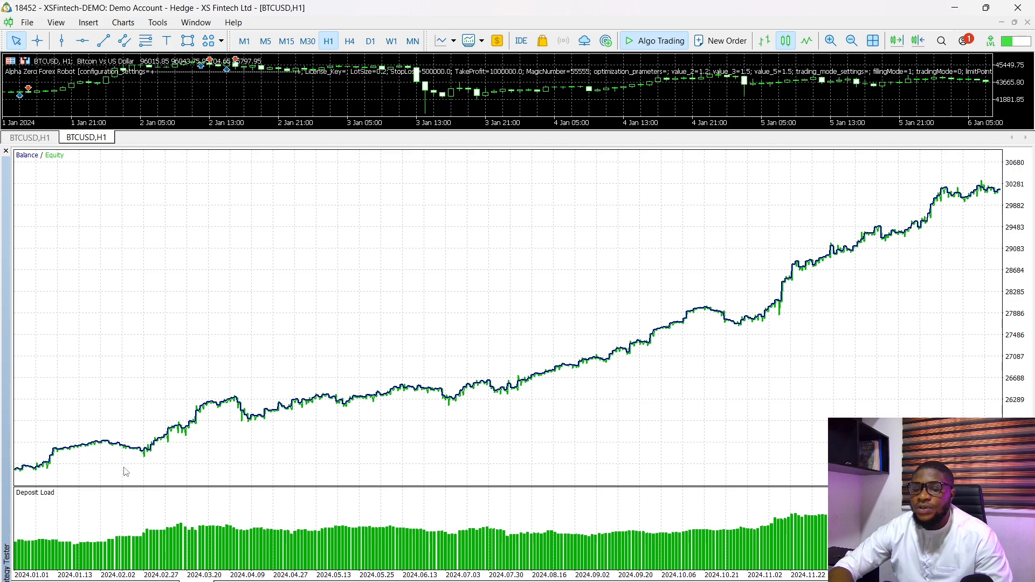
pyautogui.moveTo(680, 318)
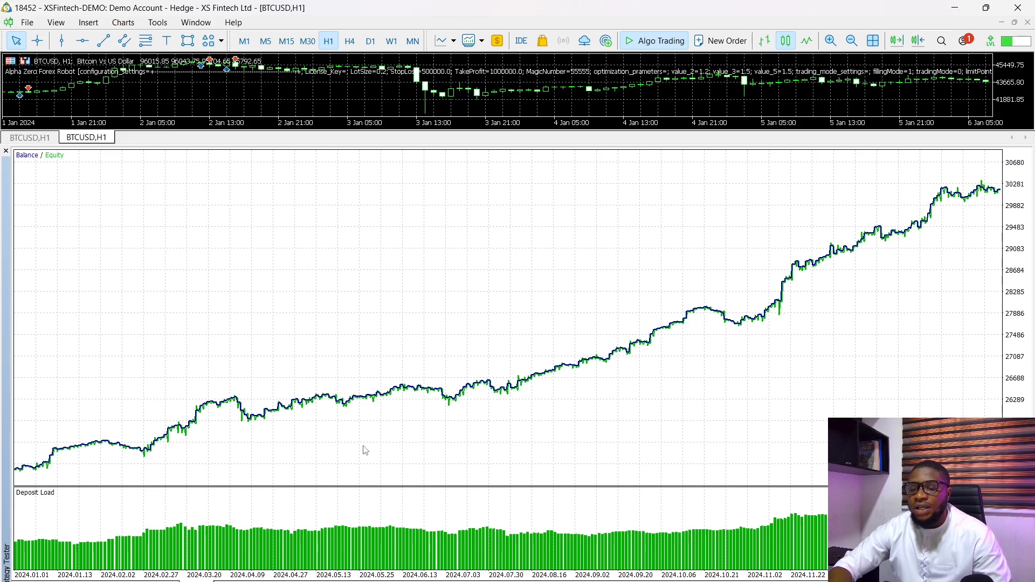
pyautogui.moveTo(290, 568)
pyautogui.click(157, 581)
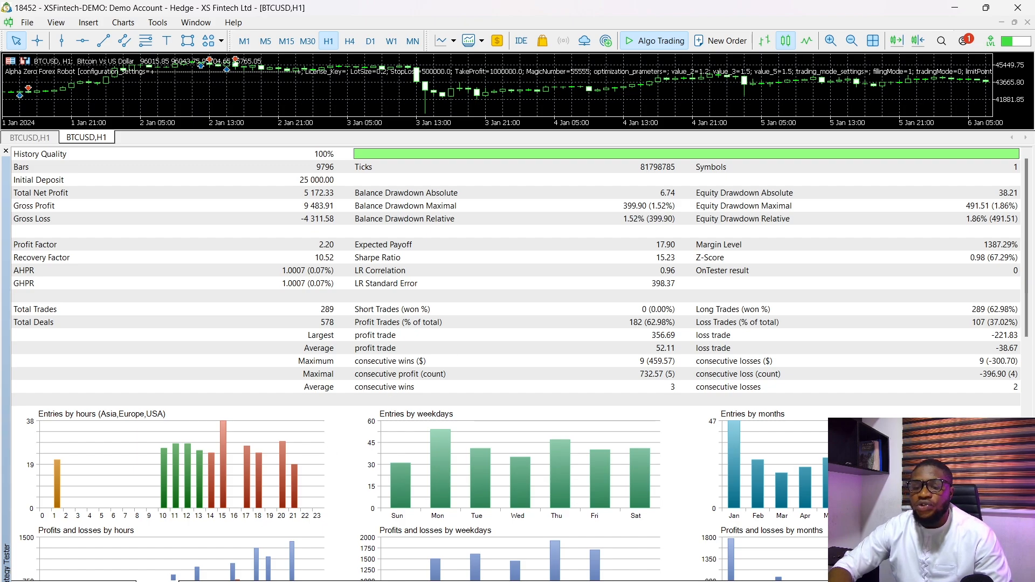
# - Compare the backtest report's share of profitable trades with the win rate advertised on the Alpha Robot product page in the browser
pyautogui.click(118, 581)
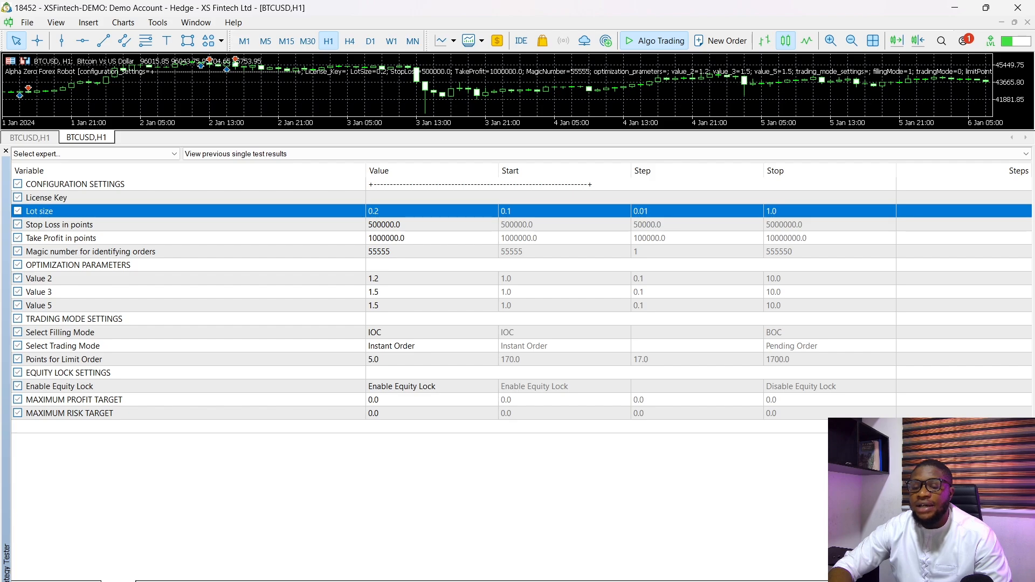
pyautogui.click(157, 581)
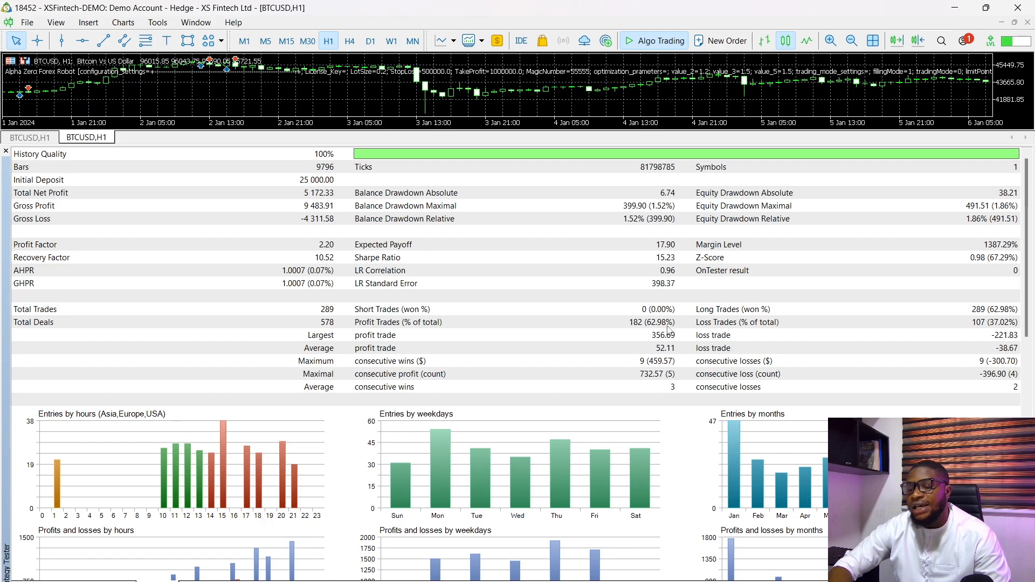
pyautogui.click(614, 561)
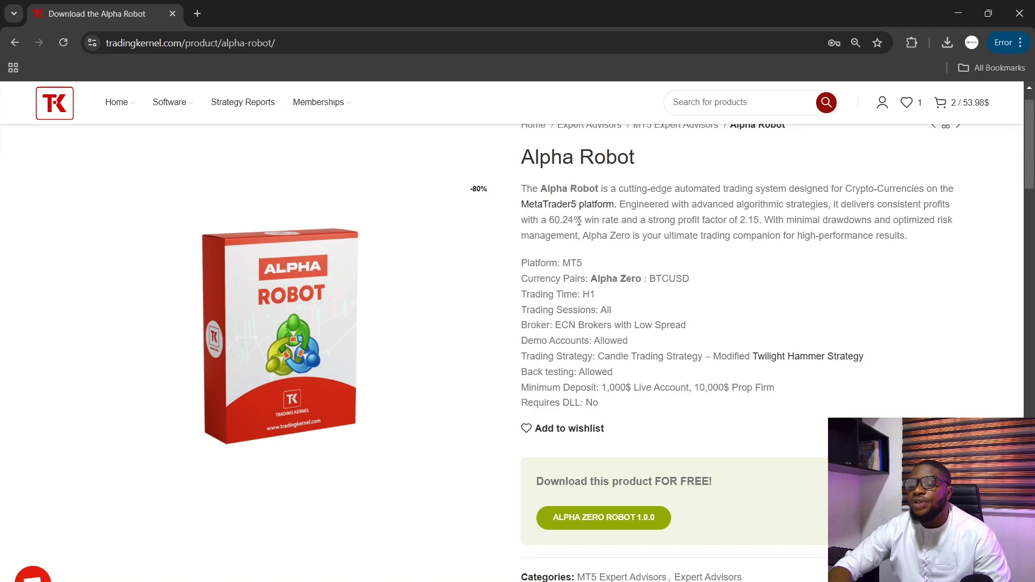
pyautogui.moveTo(582, 221); pyautogui.dragTo(551, 222)
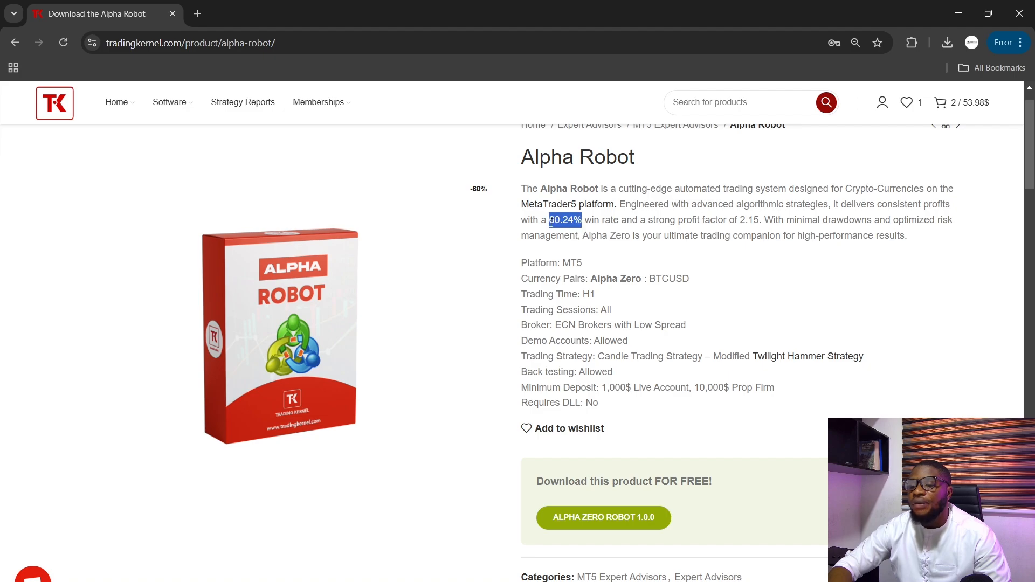
pyautogui.click(958, 13)
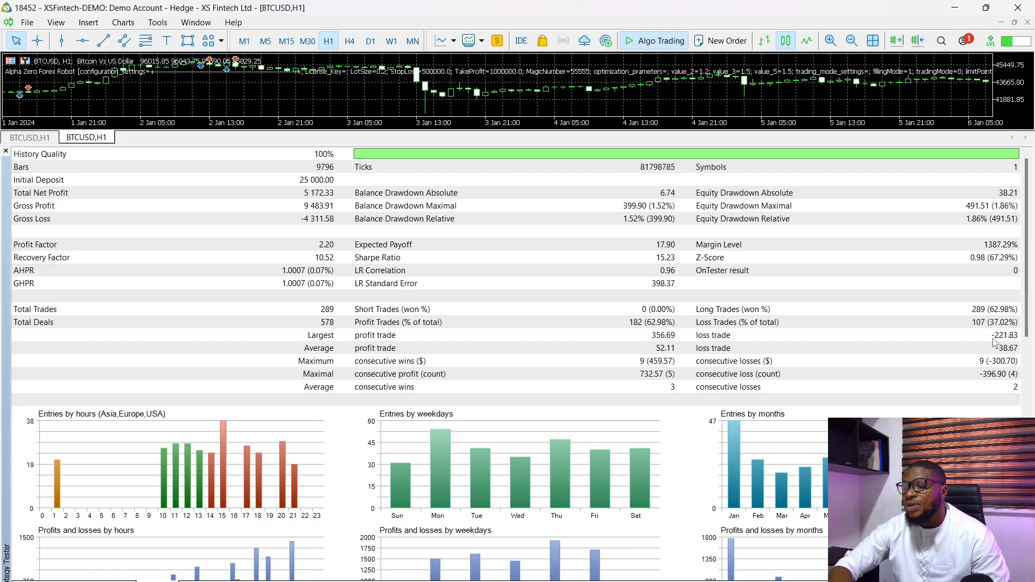
# - Review the equity lock inputs for the maximum profit and risk targets against the report's initial deposit
pyautogui.click(119, 581)
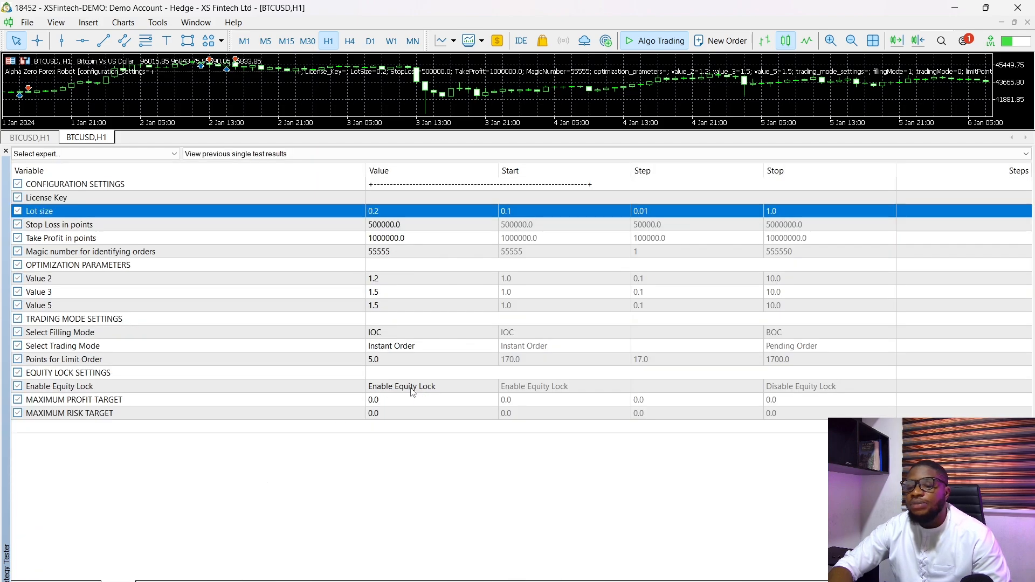
pyautogui.doubleClick(414, 413)
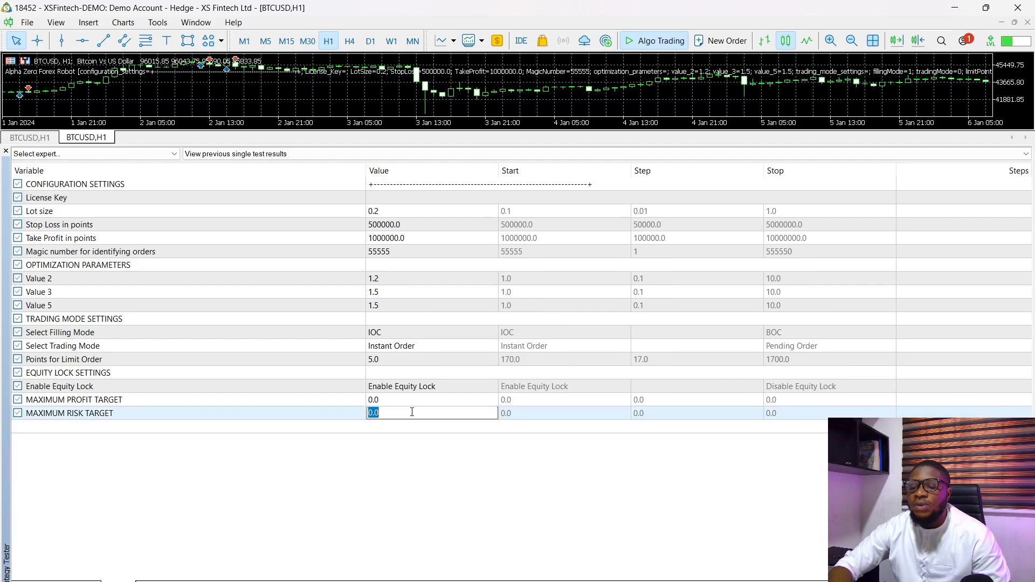
pyautogui.click(411, 402)
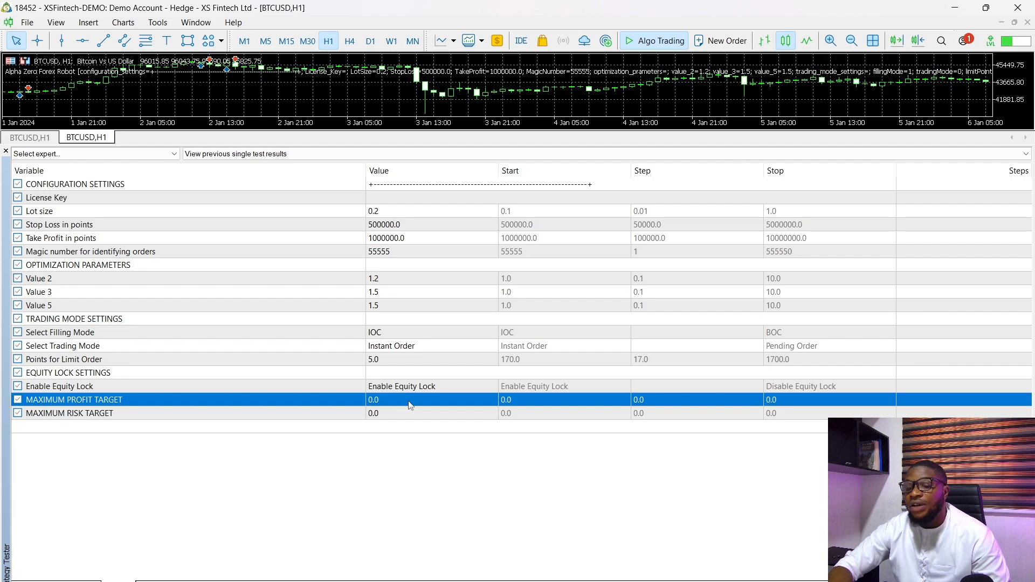
pyautogui.doubleClick(402, 411)
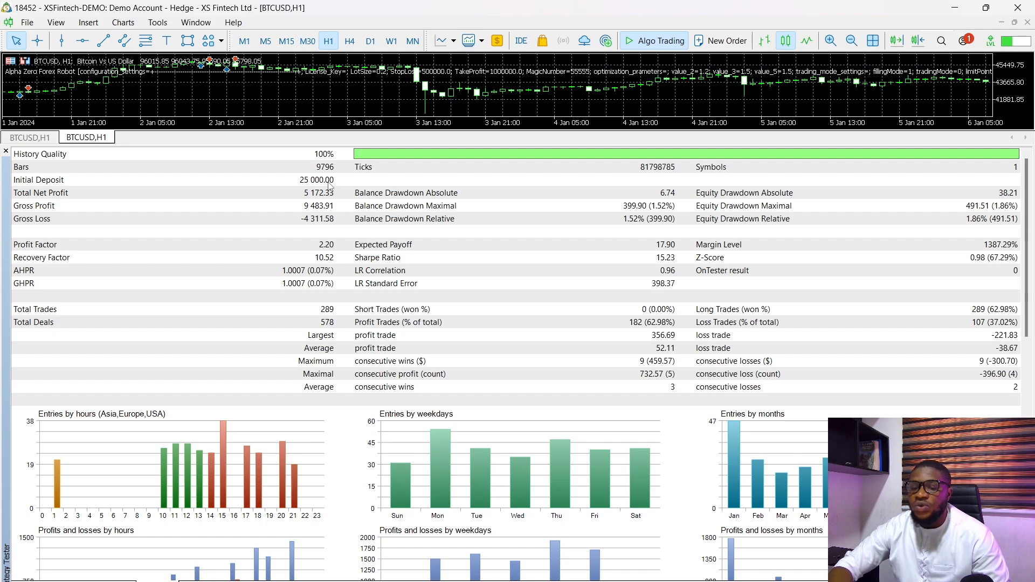
# - Set the MAXIMUM RISK TARGET to 24600 in the robot's tester inputs
pyautogui.click(119, 581)
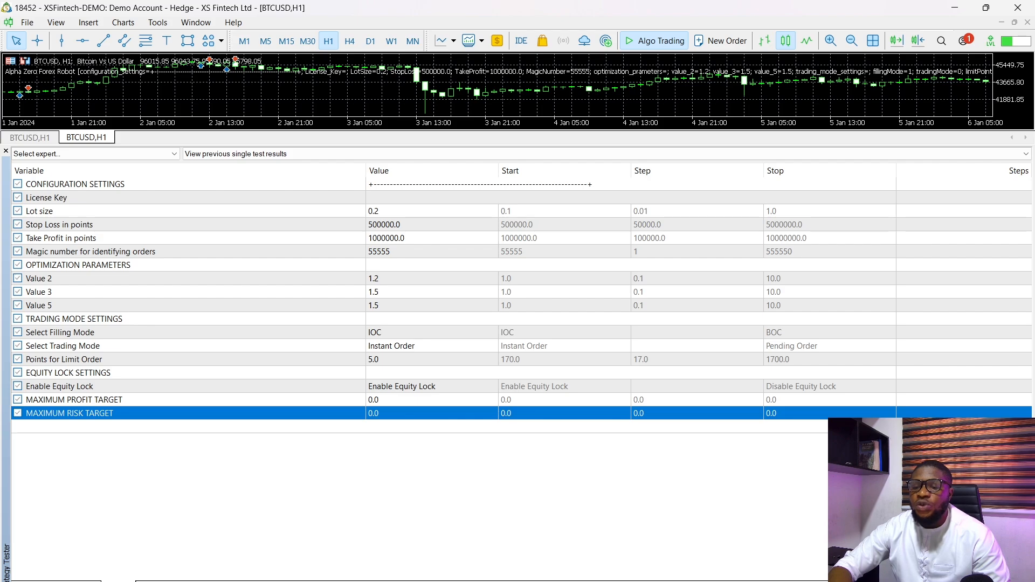
pyautogui.doubleClick(415, 413)
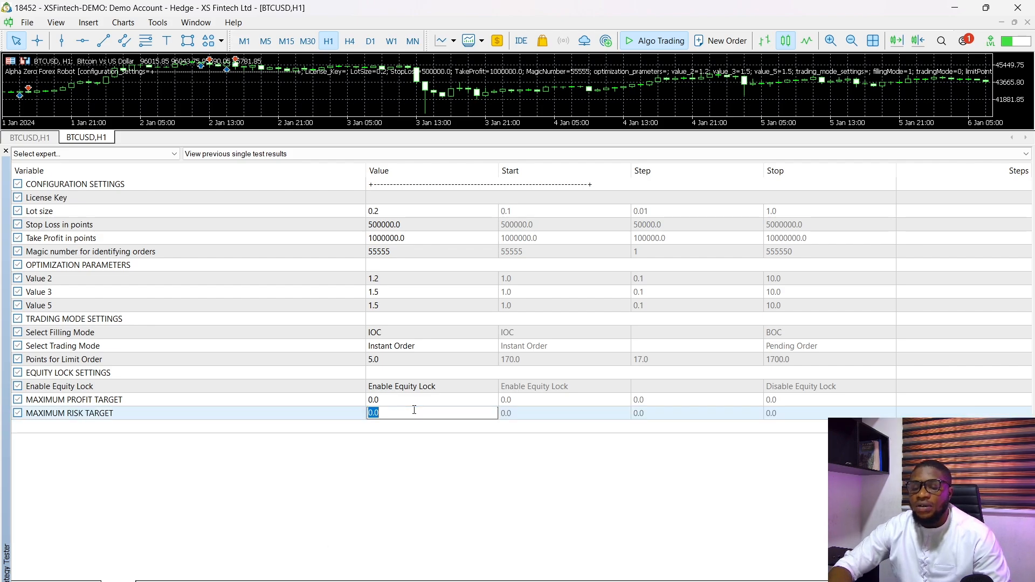
pyautogui.write('26')
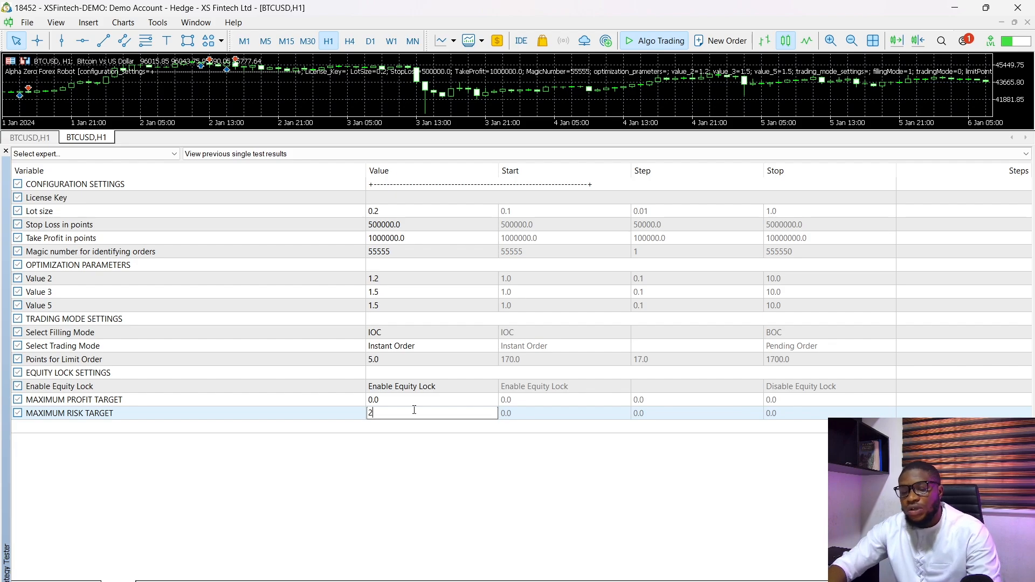
pyautogui.write('4')
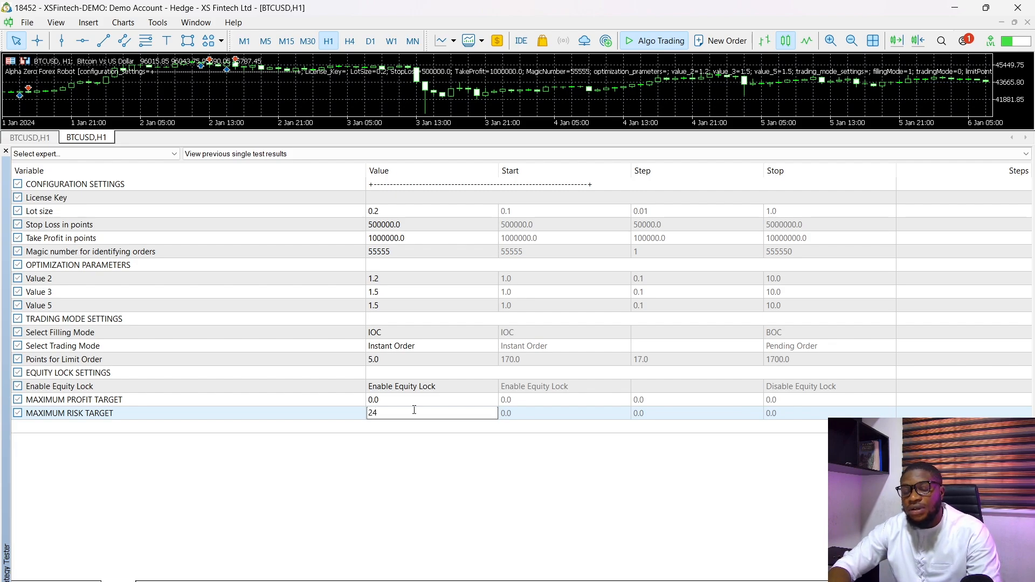
pyautogui.write('600')
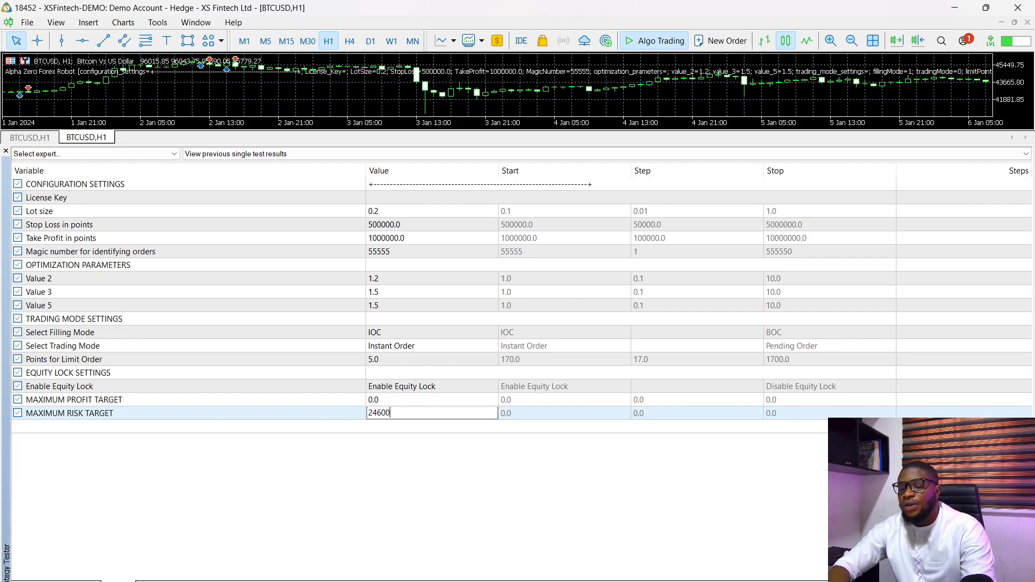
pyautogui.press('Return')
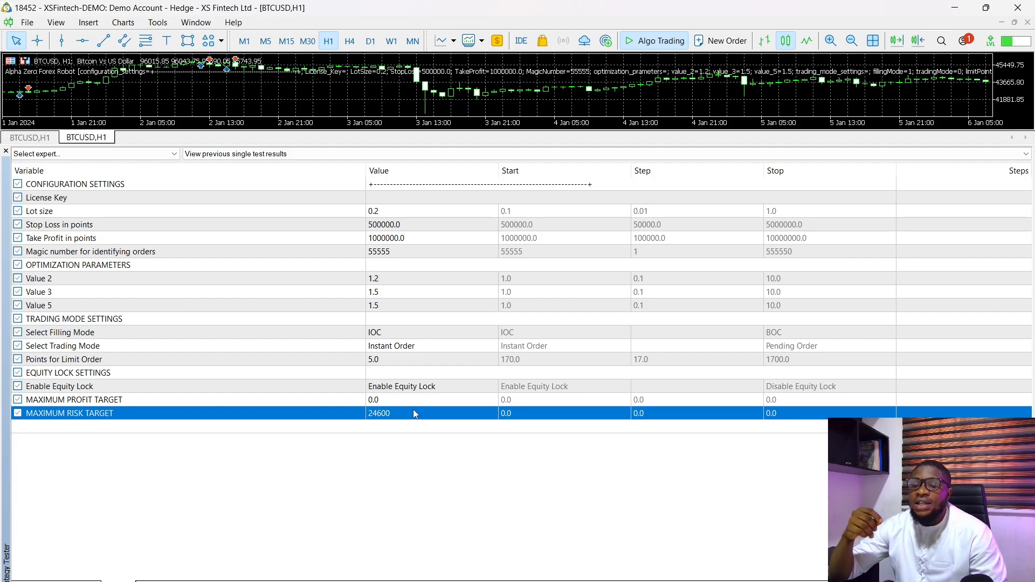
pyautogui.click(415, 413)
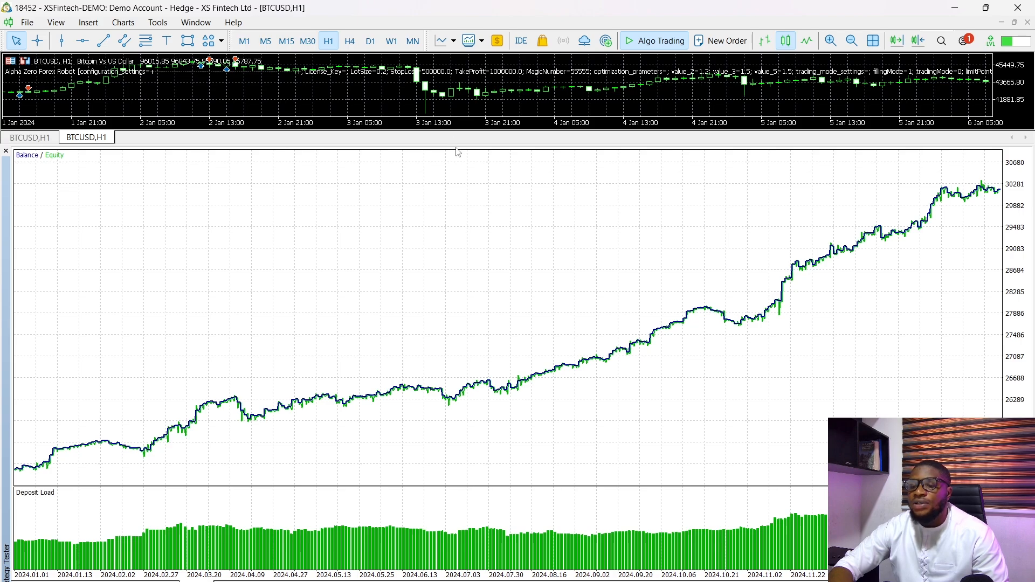
# - Reduce the Strategy Tester's height and replace the finished backtest chart with a Visualize test setup
pyautogui.moveTo(456, 145); pyautogui.dragTo(472, 427)
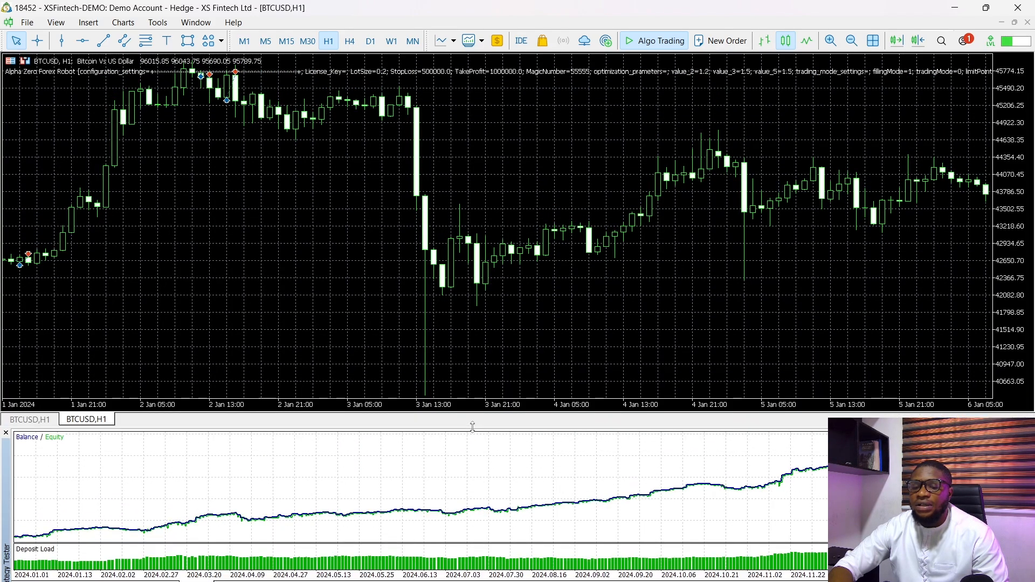
pyautogui.click(1028, 22)
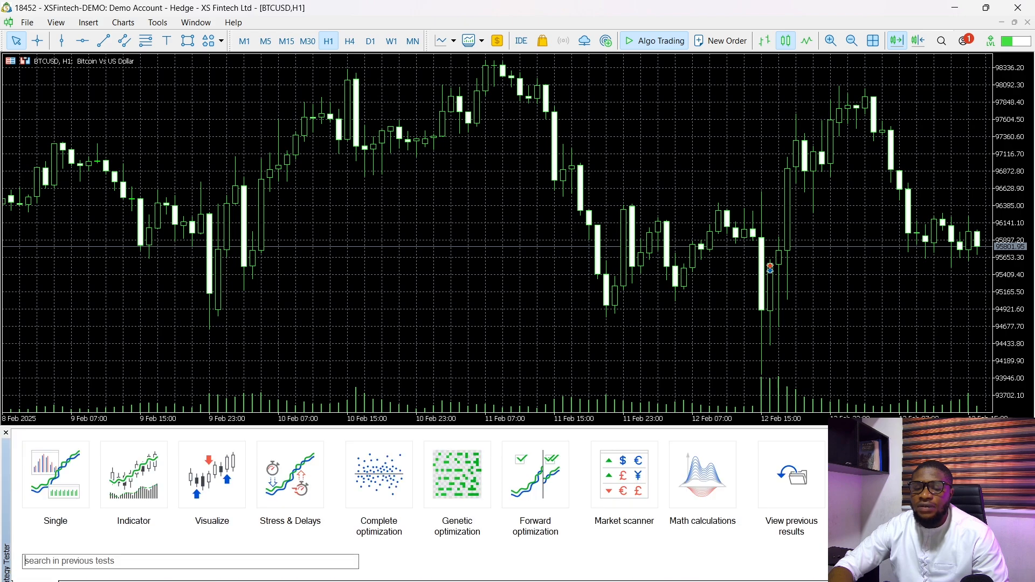
pyautogui.click(212, 494)
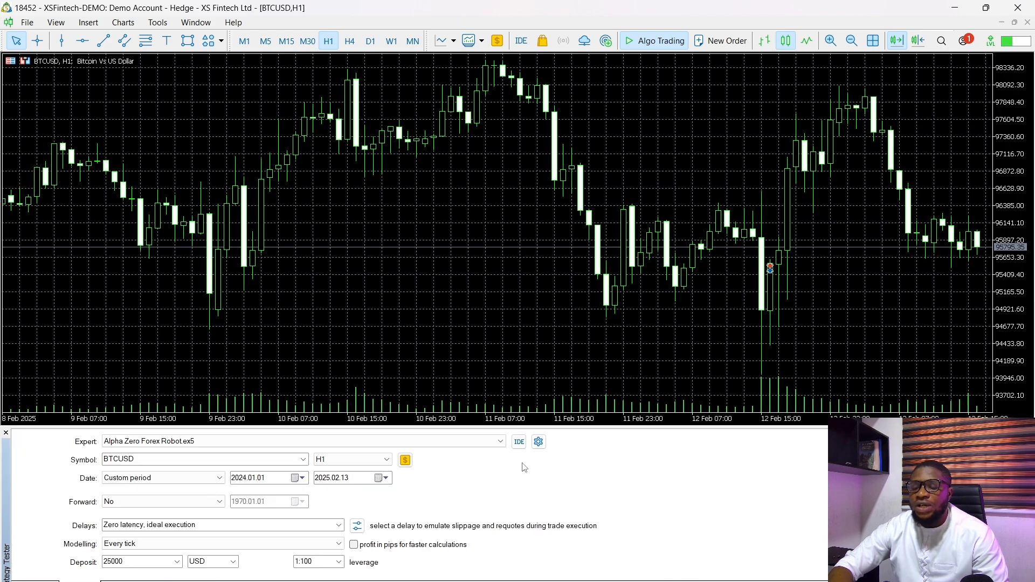
pyautogui.click(299, 477)
pyautogui.click(305, 498)
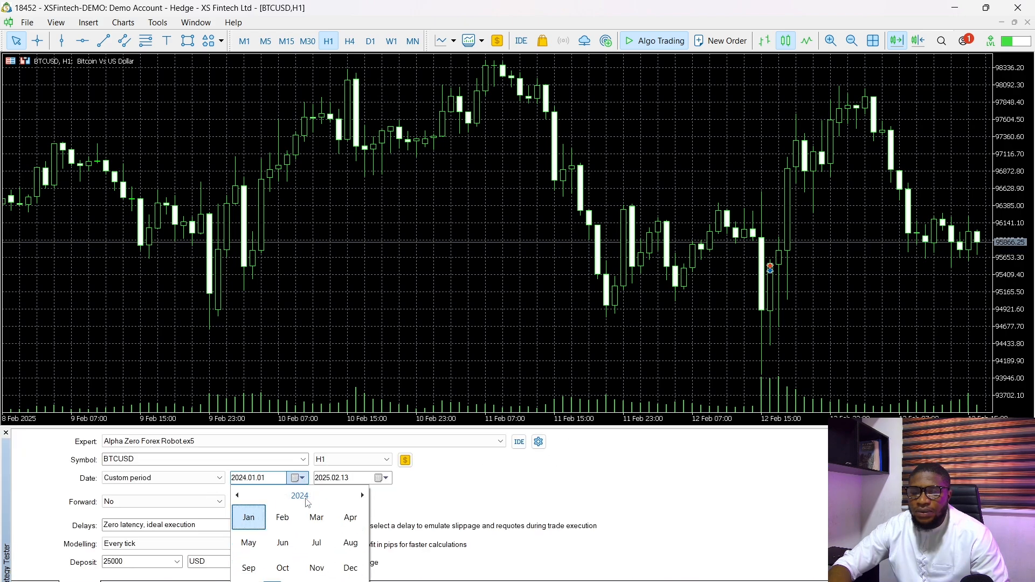
pyautogui.click(404, 500)
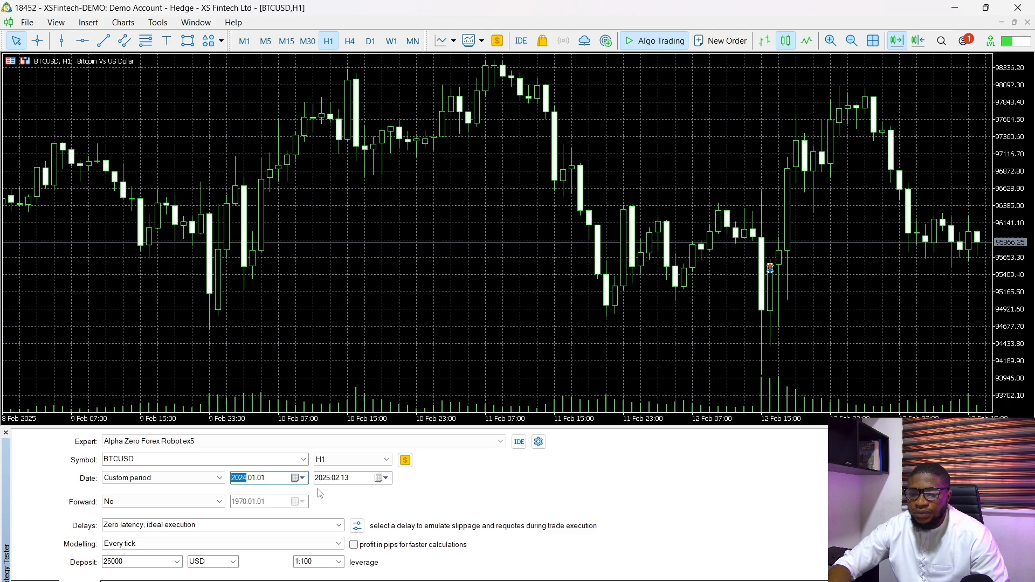
# - Set the custom test period to run from 2025.01.01 to 2025.02.13
pyautogui.click(302, 478)
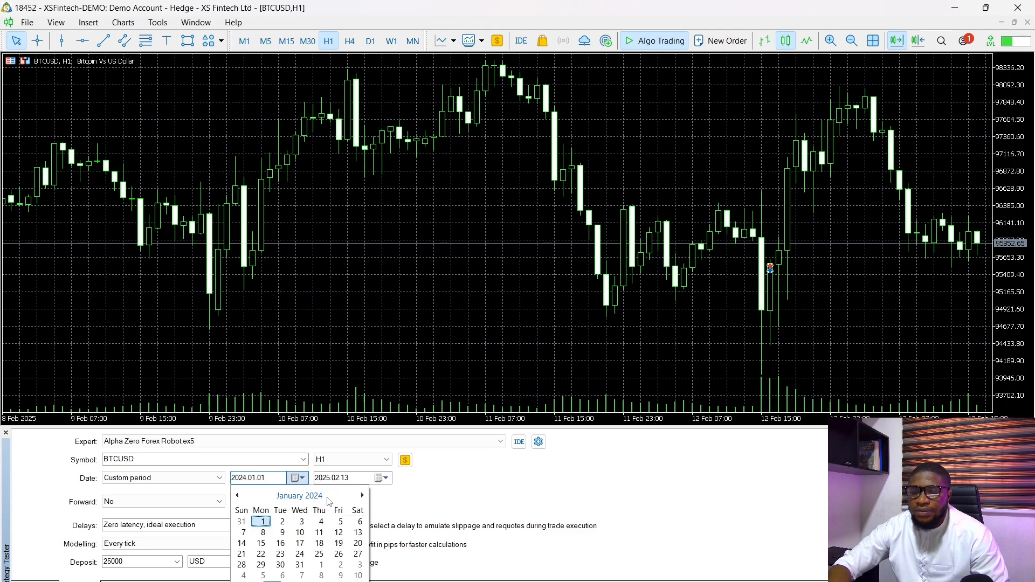
pyautogui.click(303, 495)
pyautogui.click(364, 495)
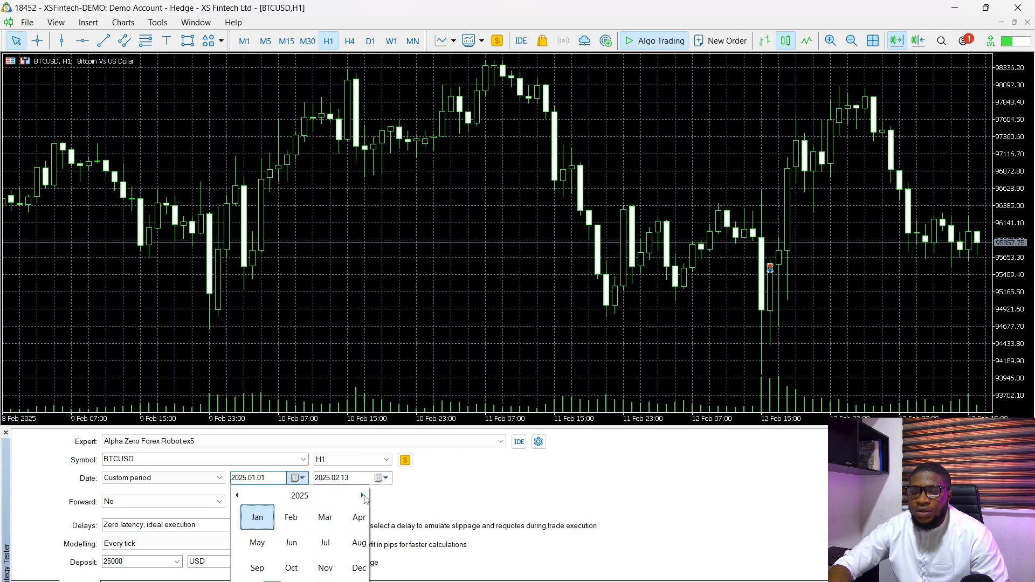
pyautogui.click(248, 520)
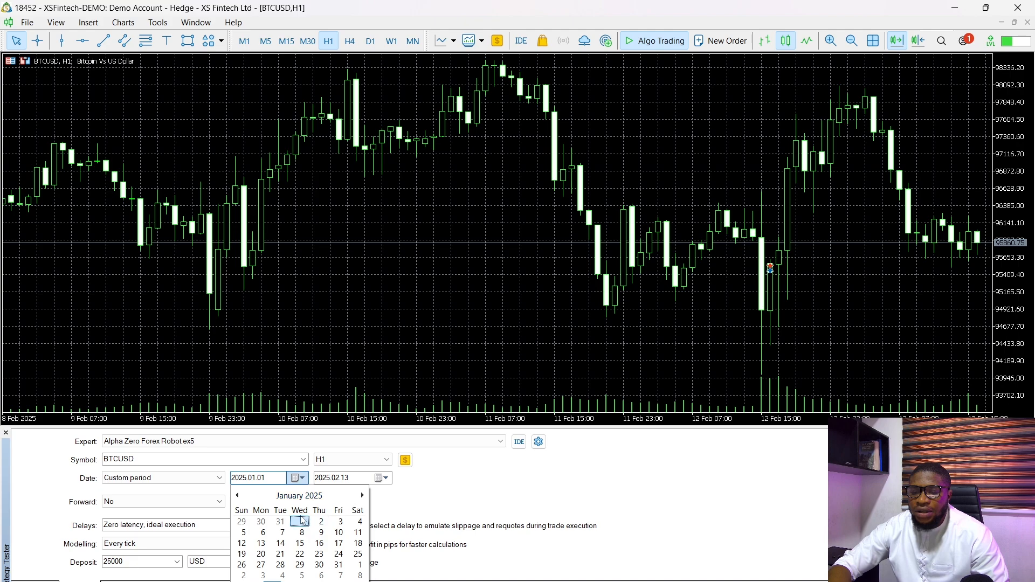
pyautogui.click(300, 522)
pyautogui.click(382, 478)
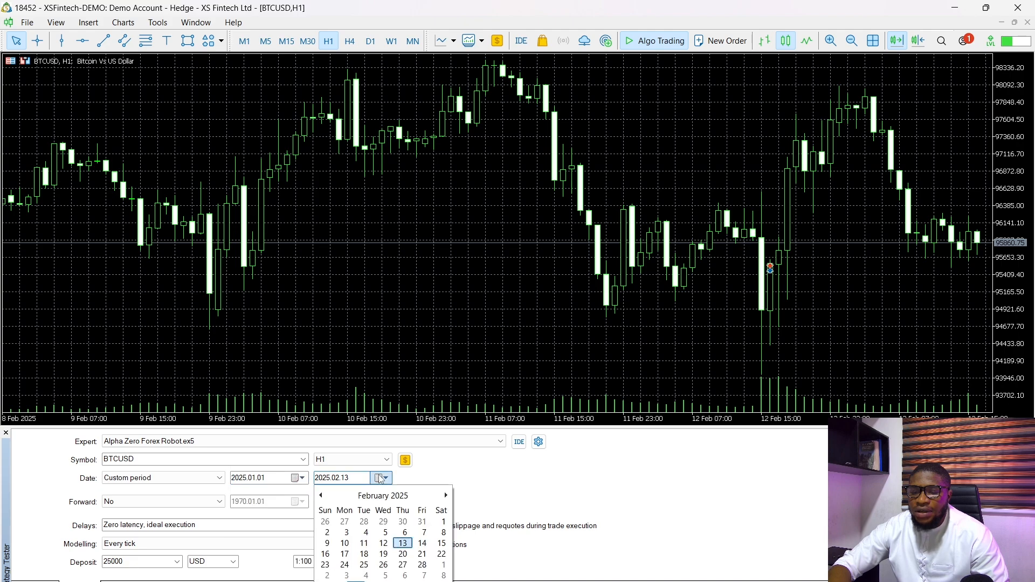
pyautogui.click(405, 548)
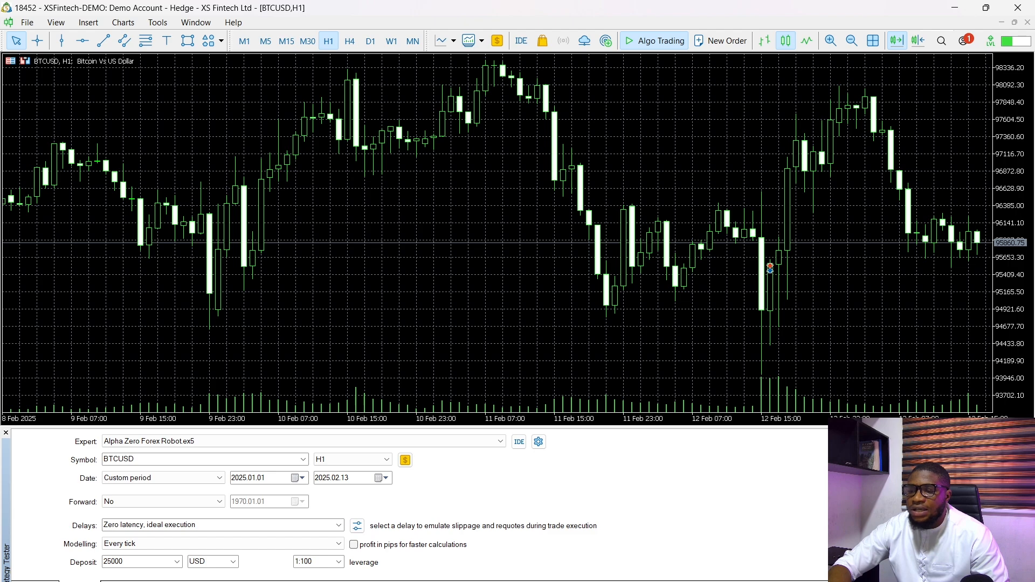
# - Start the visual BTCUSD H1 backtest in a maximized visualization window and pause its playback
pyautogui.click(1004, 576)
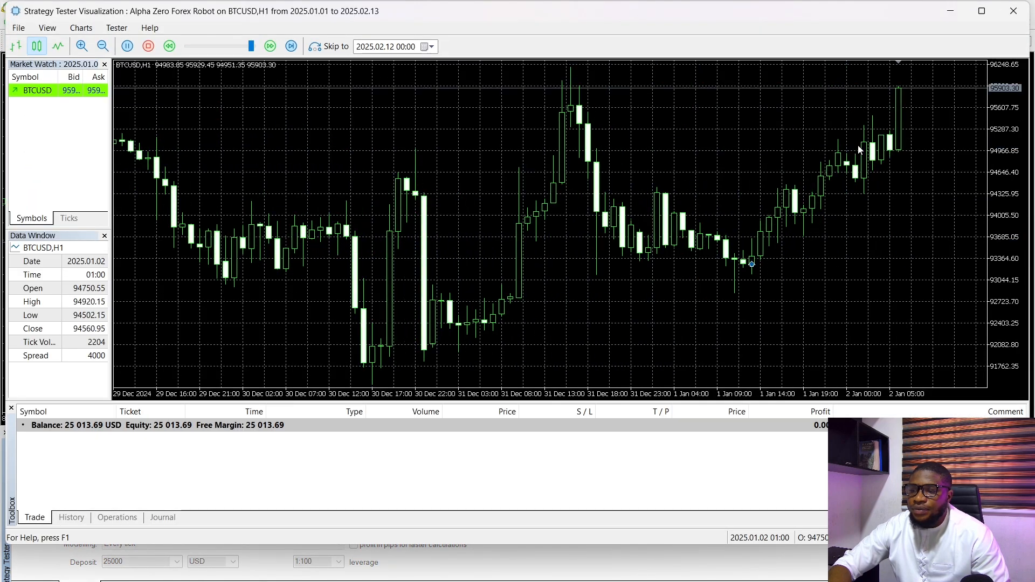
pyautogui.click(982, 11)
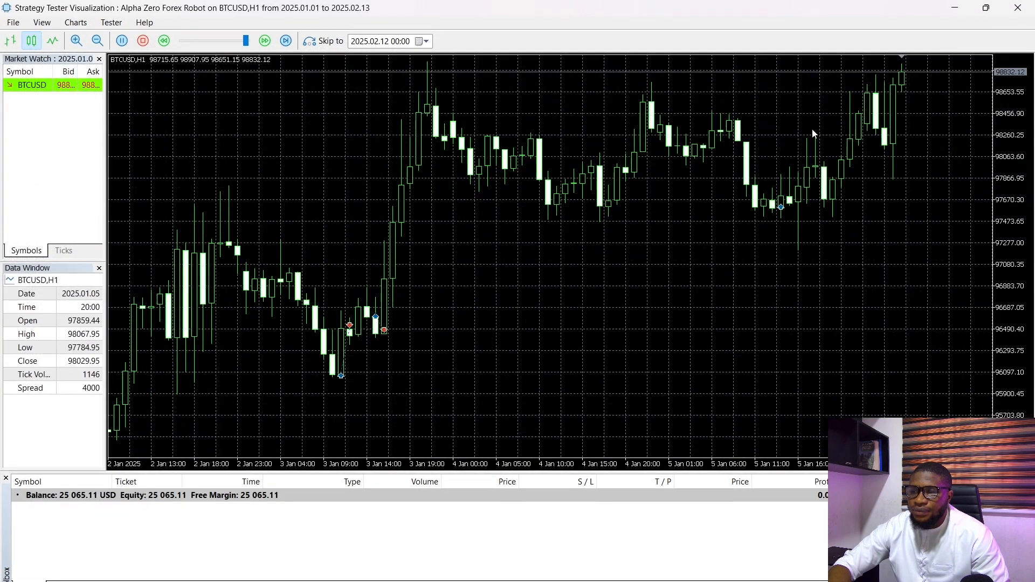
pyautogui.click(124, 41)
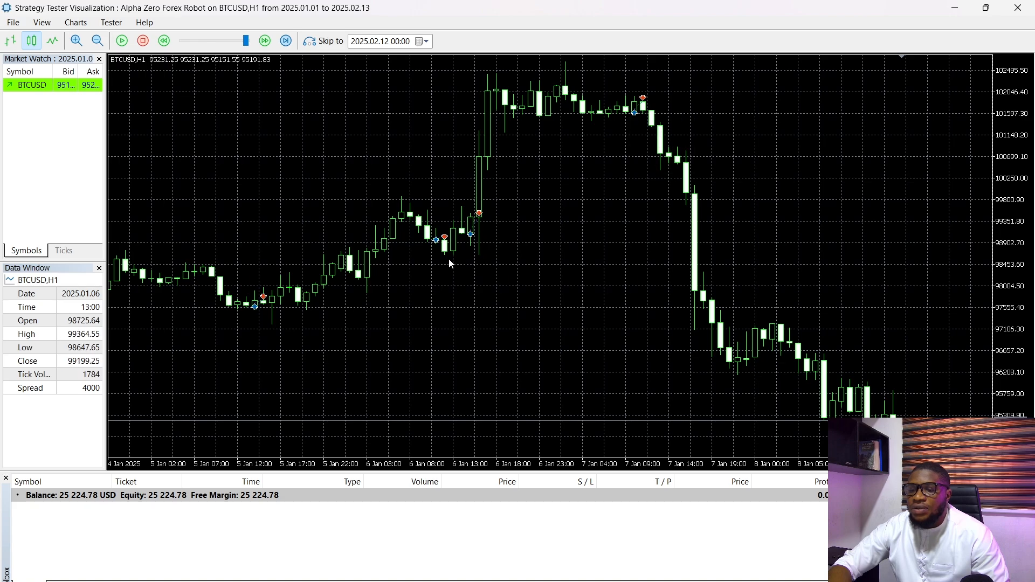
# - Examine the early January trade markers on the paused chart and resume the playback
pyautogui.moveTo(307, 309); pyautogui.dragTo(438, 312)
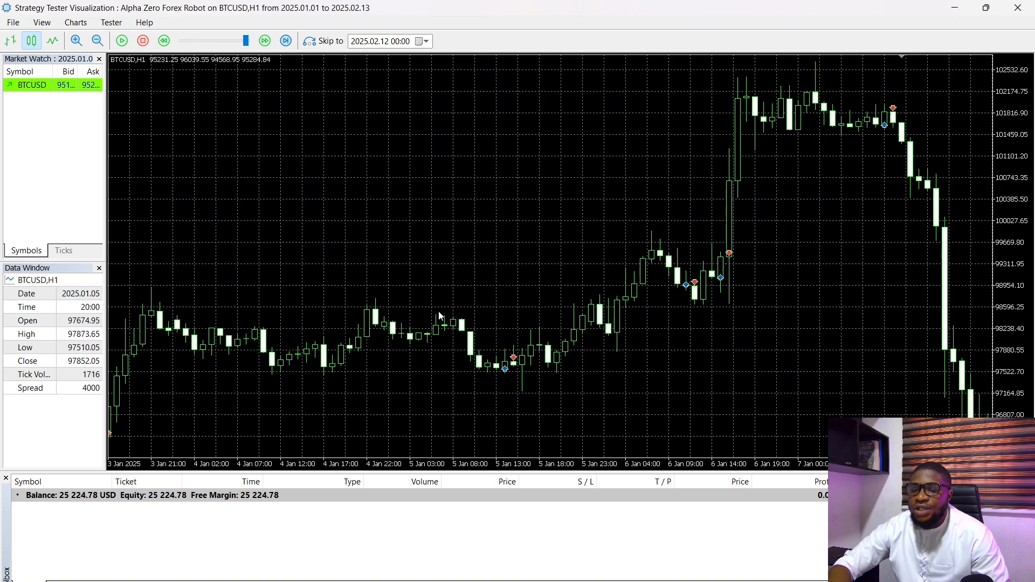
pyautogui.moveTo(521, 240); pyautogui.dragTo(292, 237)
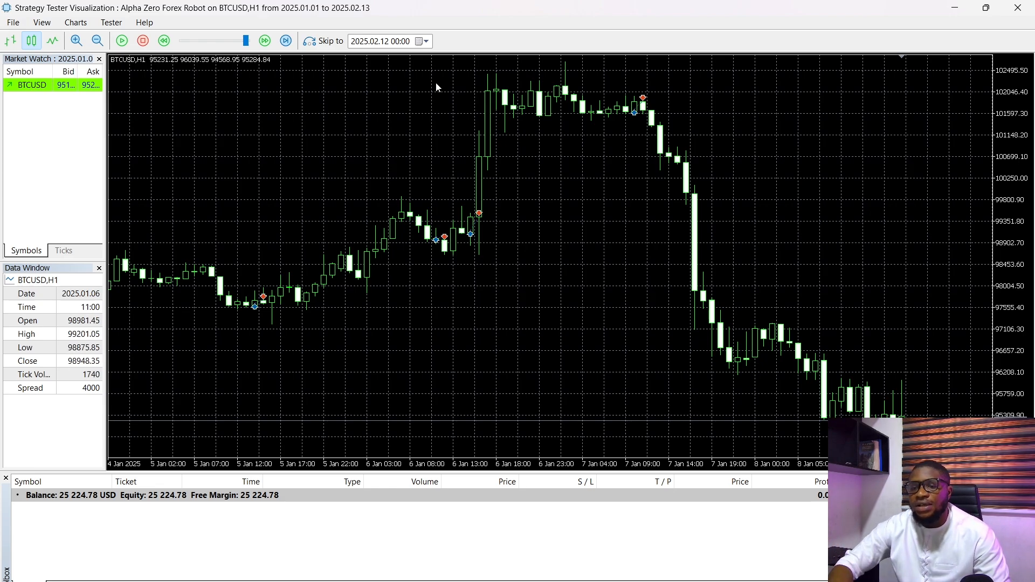
pyautogui.click(122, 41)
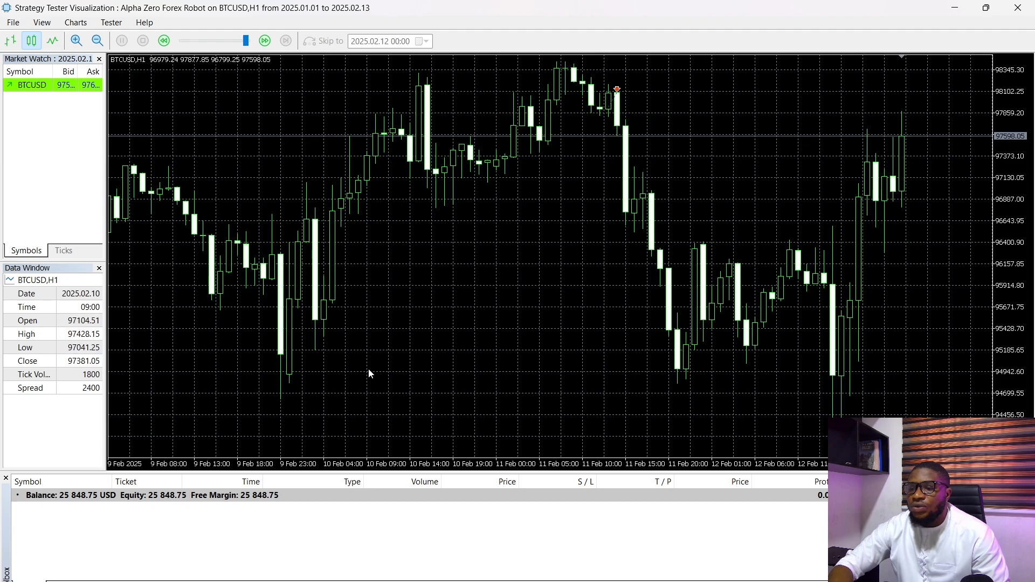
# - Examine the finished visual chart around 7 to 12 February, and view the test's report and balance/equity graph
pyautogui.moveTo(519, 277); pyautogui.dragTo(460, 291)
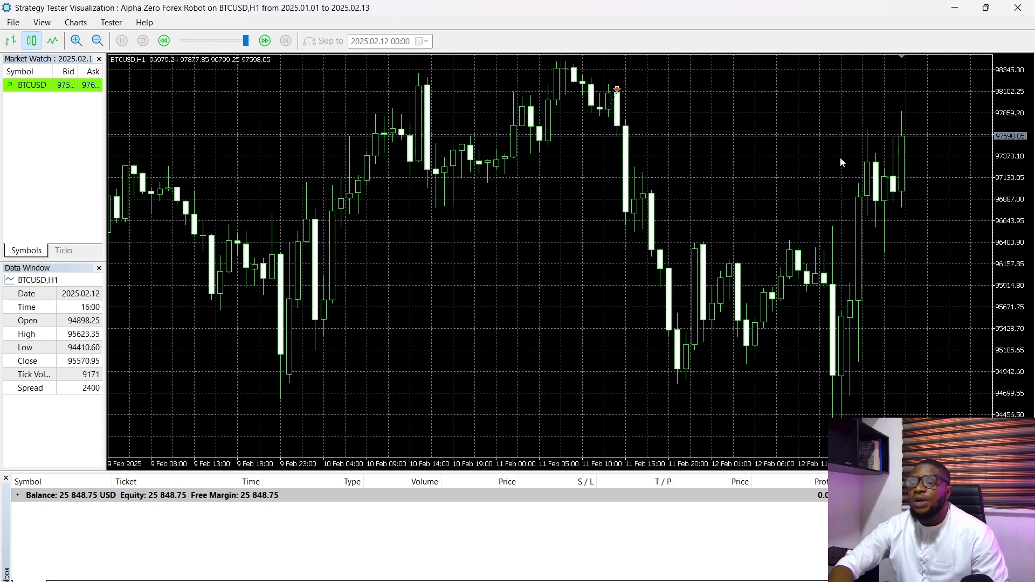
pyautogui.moveTo(238, 318); pyautogui.dragTo(414, 306)
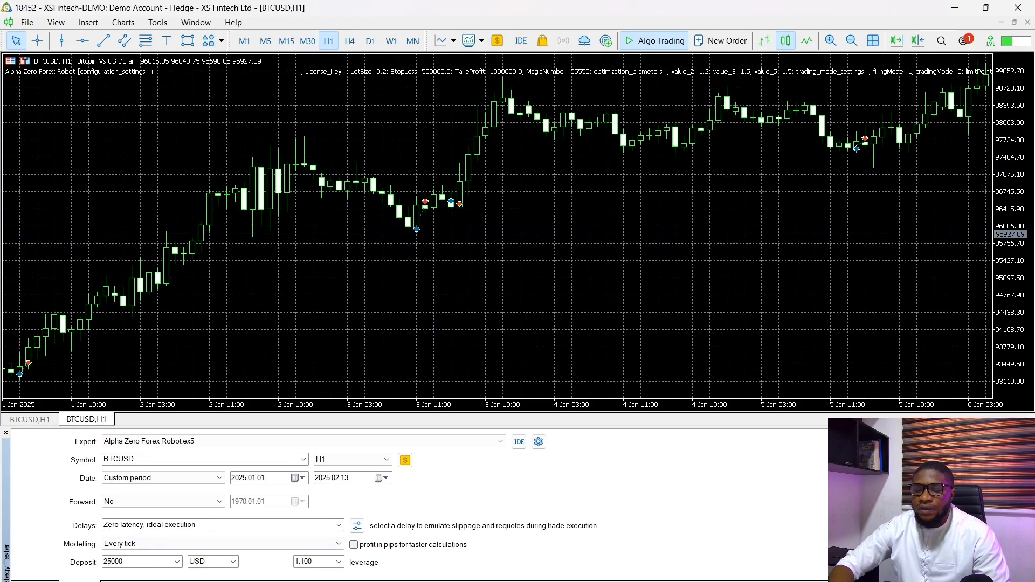
pyautogui.click(157, 581)
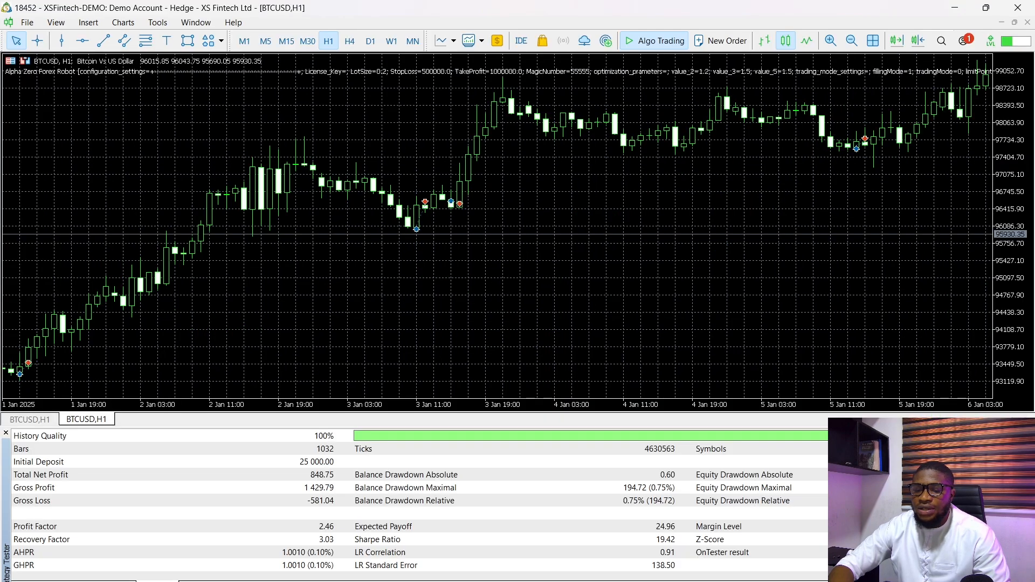
pyautogui.click(196, 581)
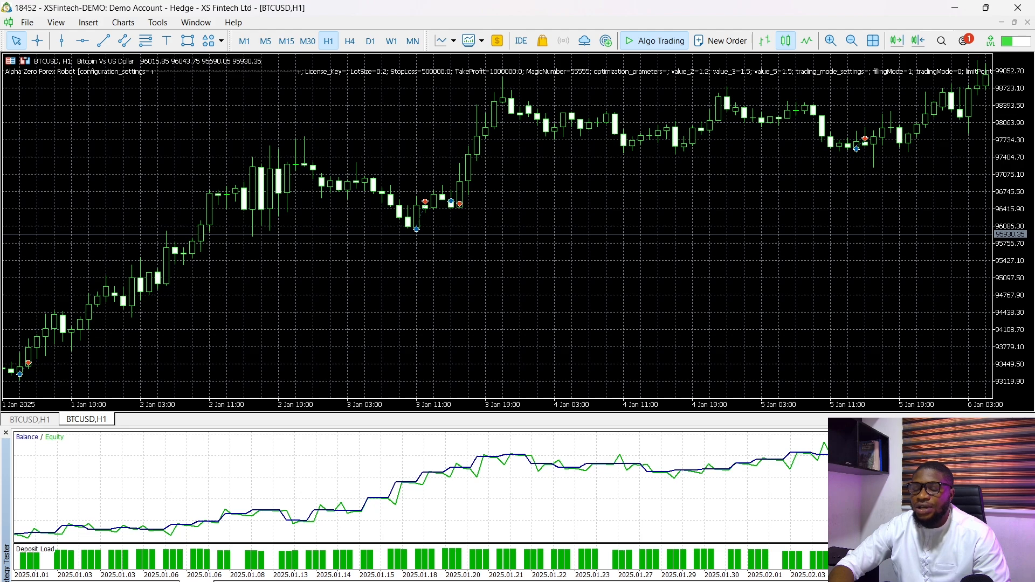